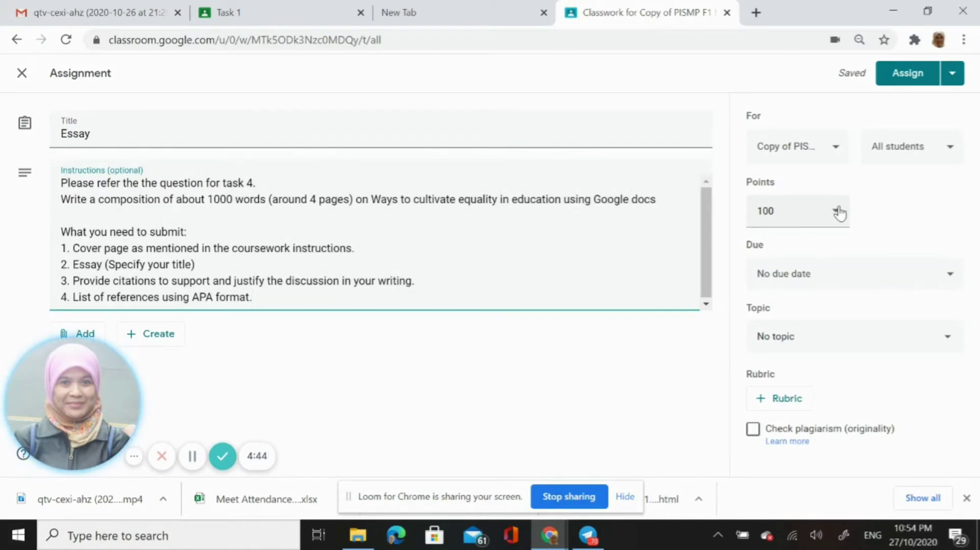
# - Set the essay assignment's points to 30
pyautogui.click(839, 213)
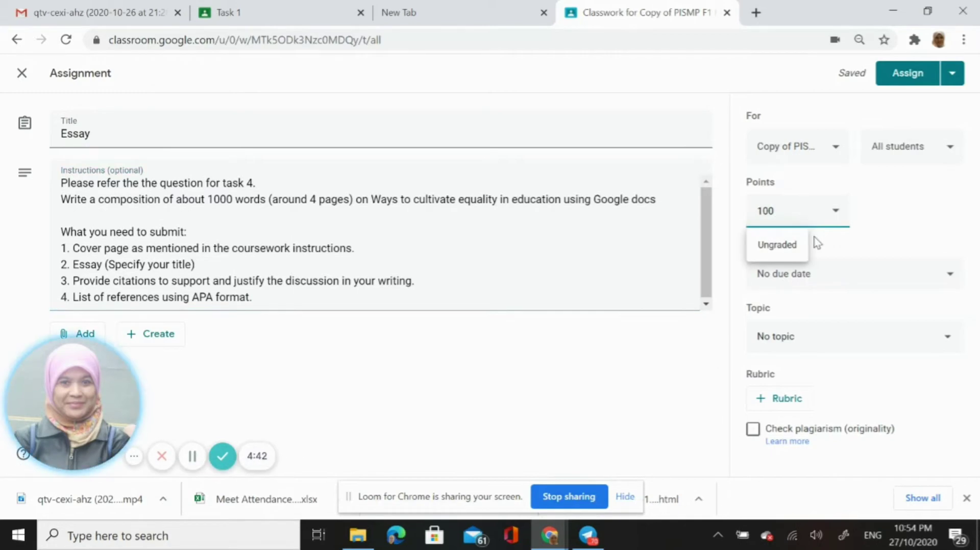
pyautogui.press('BackSpace')
pyautogui.press('BackSpace')
pyautogui.press('BackSpace')
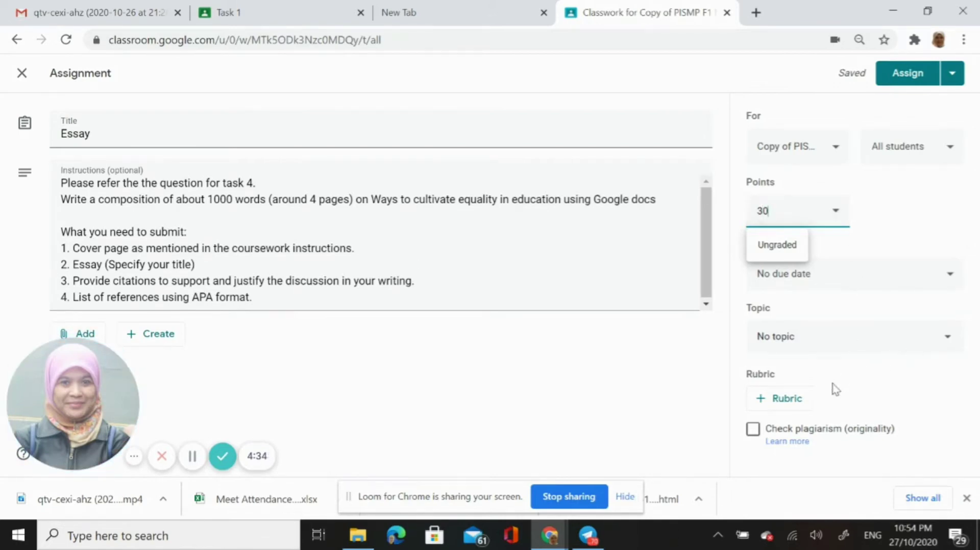
# - Start creating a new rubric for the essay assignment
pyautogui.click(795, 405)
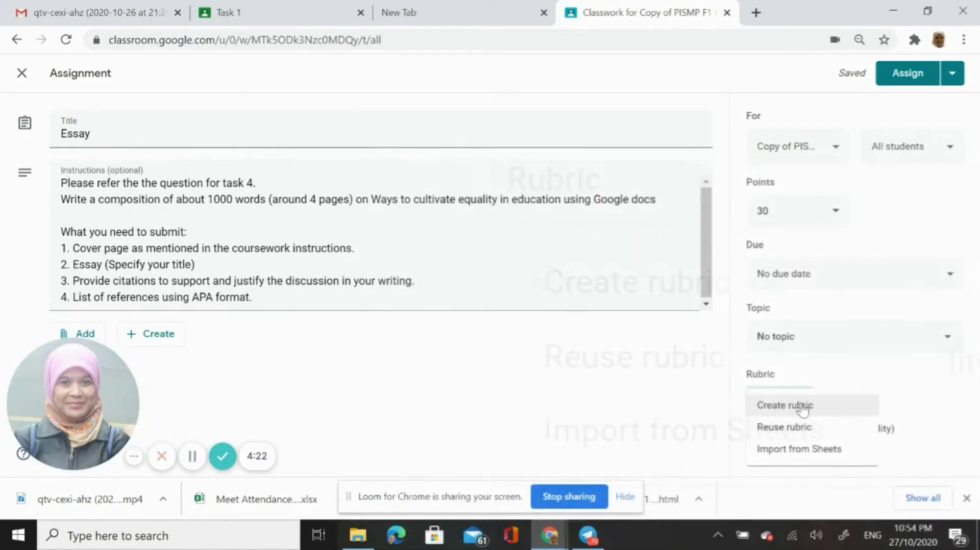
pyautogui.click(802, 406)
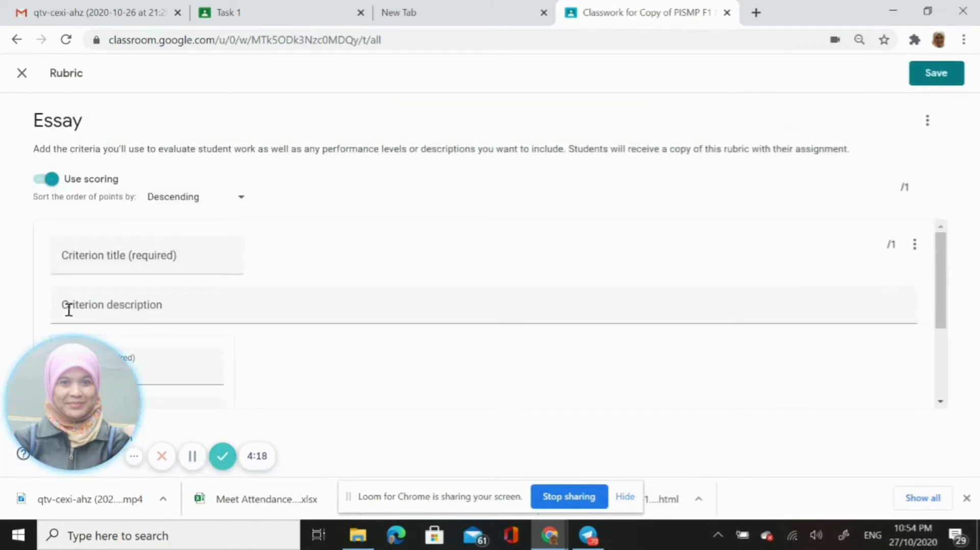
pyautogui.click(152, 371)
pyautogui.moveTo(100, 376); pyautogui.dragTo(878, 368)
pyautogui.scroll(-2, 313, 268)
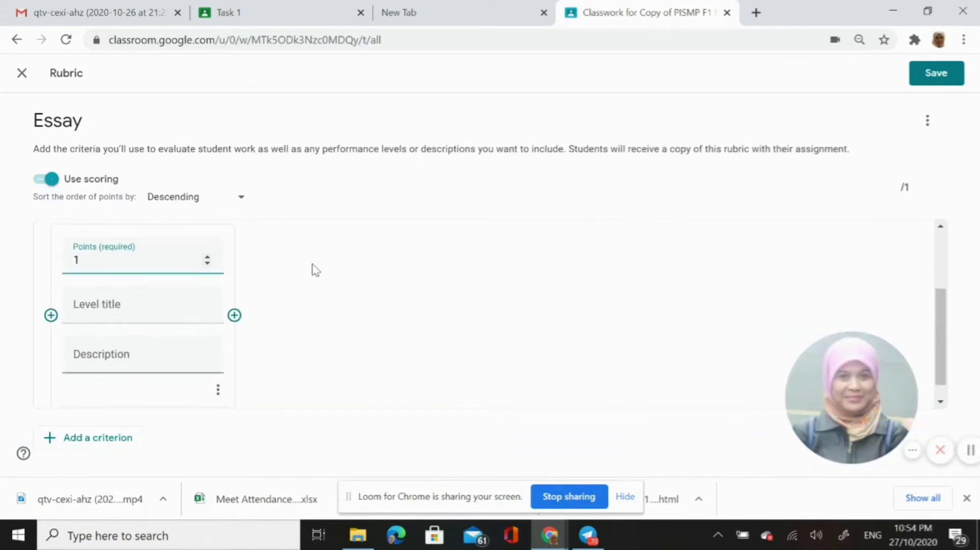
pyautogui.scroll(3, 316, 271)
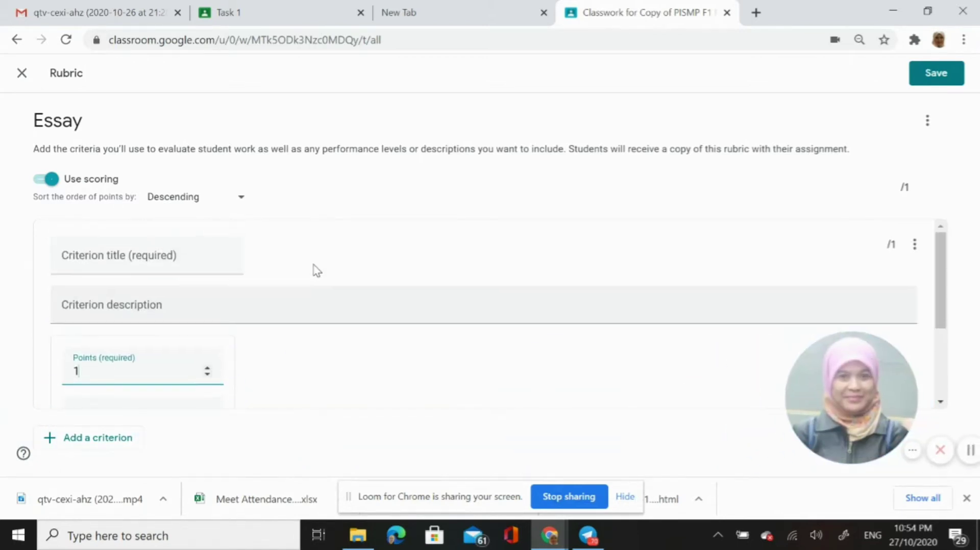
# - Title the rubric's first criterion "Rubrics for marking essay"
pyautogui.click(86, 256)
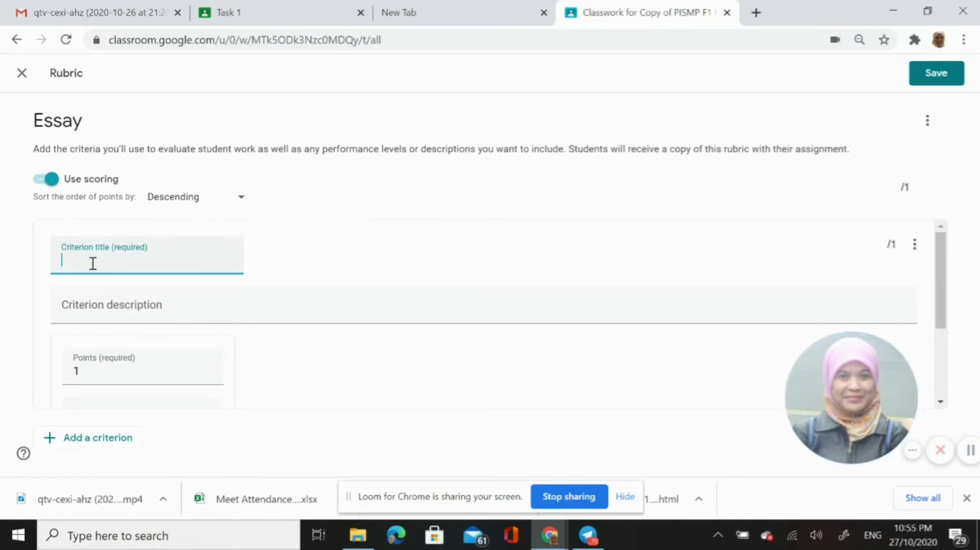
pyautogui.write('ubrics for marking essay')
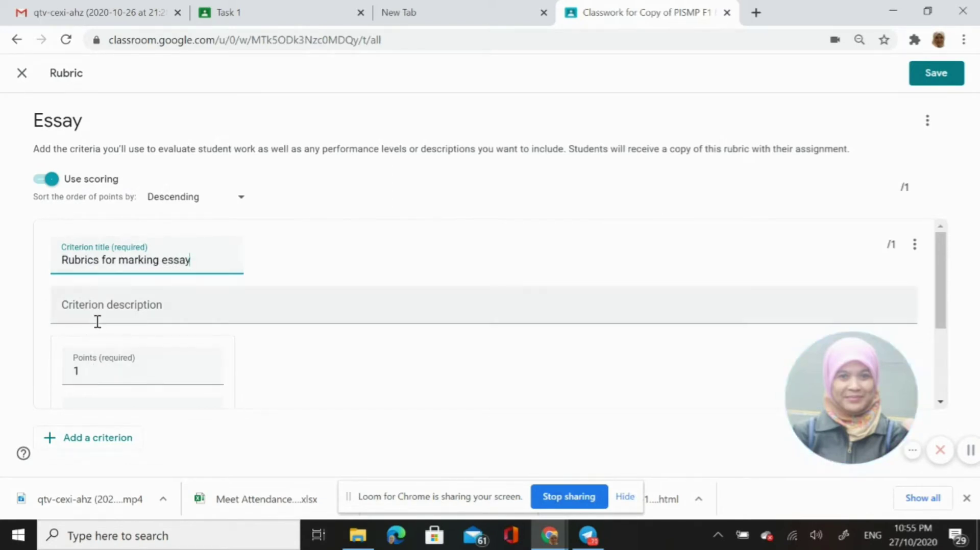
pyautogui.click(95, 306)
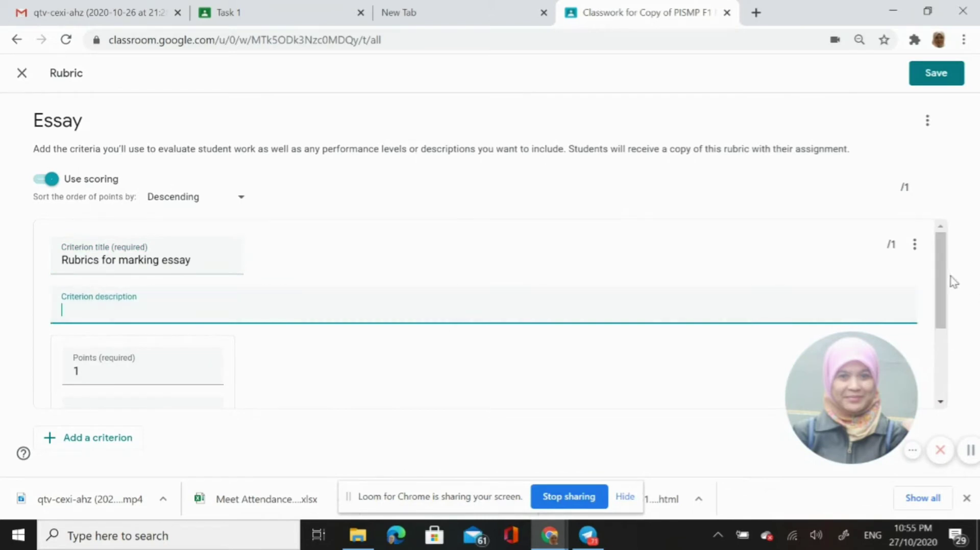
# - Set the criterion's first level to 30 points and title it "High distinction"
pyautogui.moveTo(943, 290); pyautogui.dragTo(943, 293)
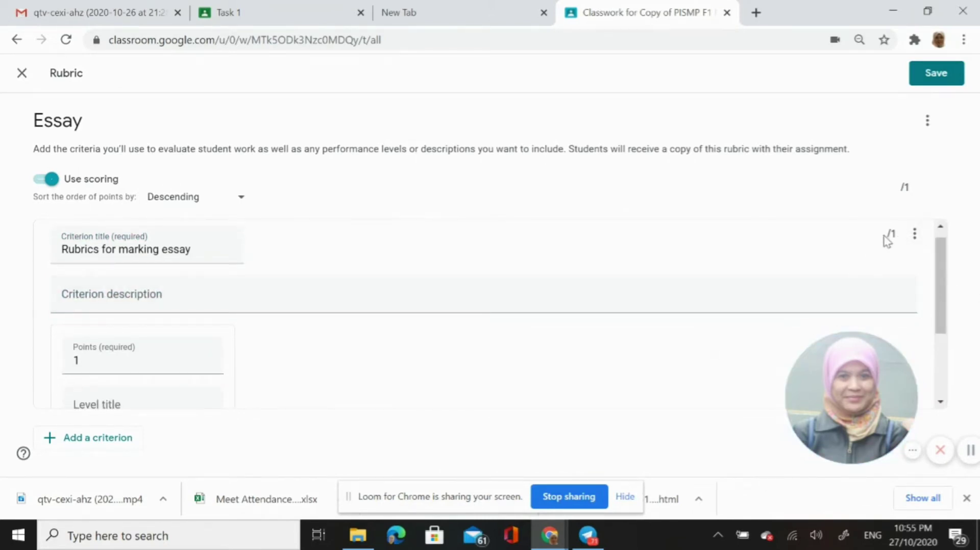
pyautogui.scroll(-2, 887, 241)
pyautogui.click(133, 262)
pyautogui.press('BackSpace')
pyautogui.write('30')
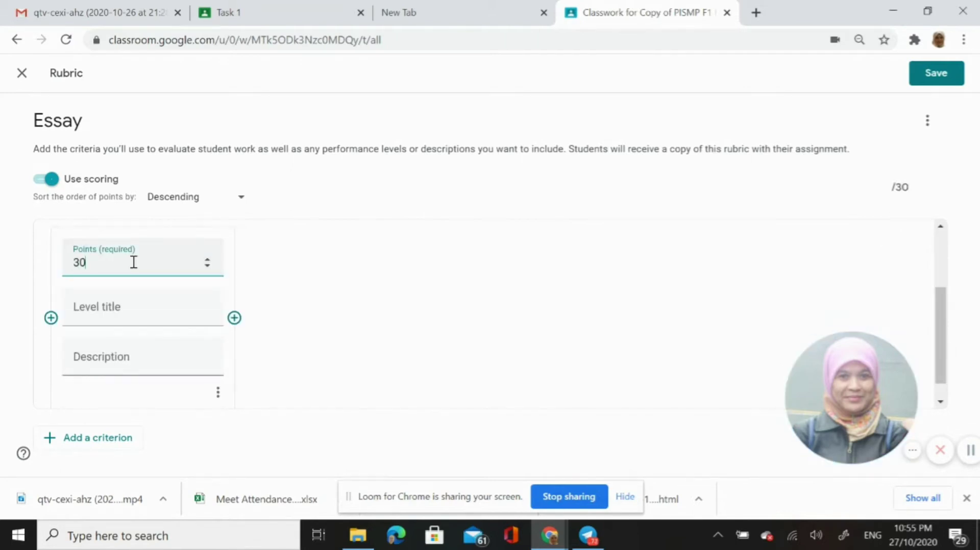
pyautogui.click(117, 308)
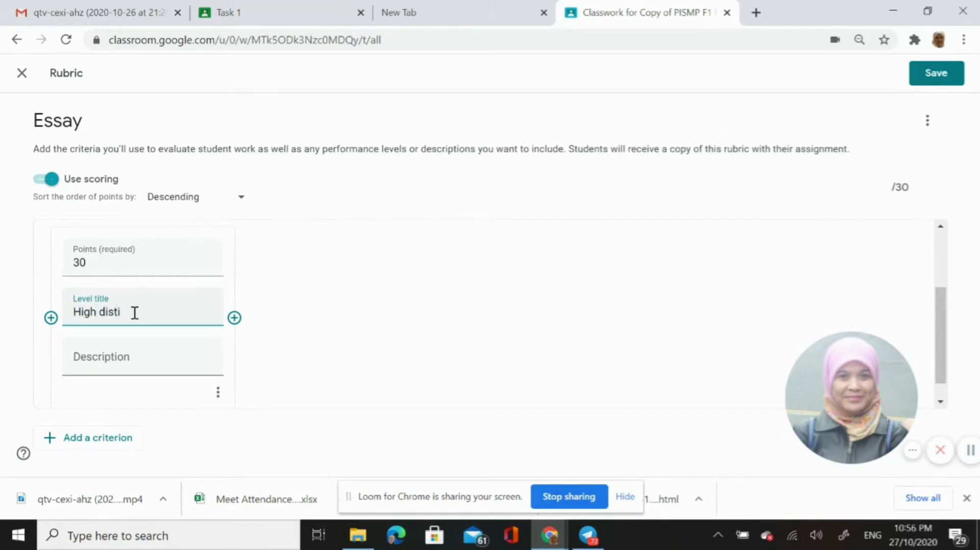
pyautogui.write('nction')
# - Paste the description beginning "-Descriptive words are used to describe the topic" into the High distinction level
pyautogui.click(109, 363)
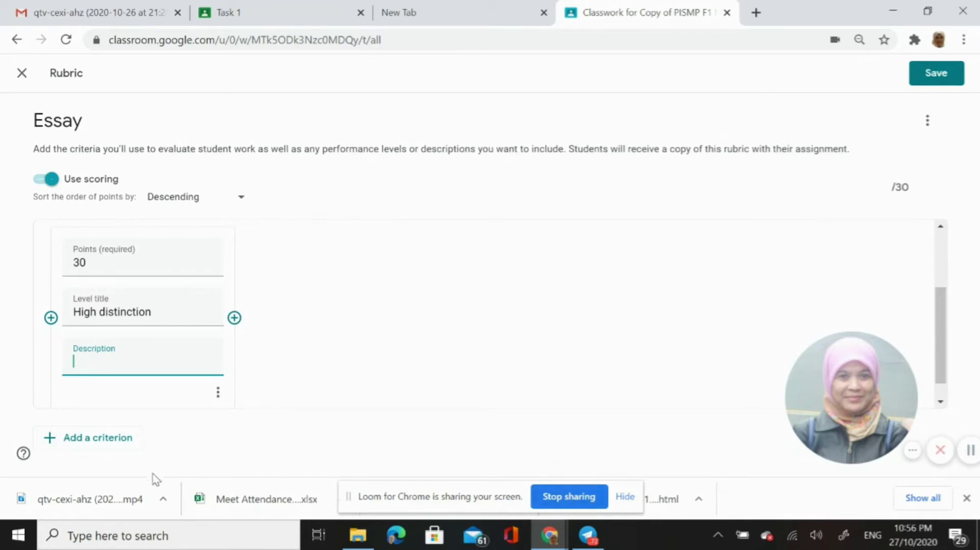
pyautogui.click(970, 450)
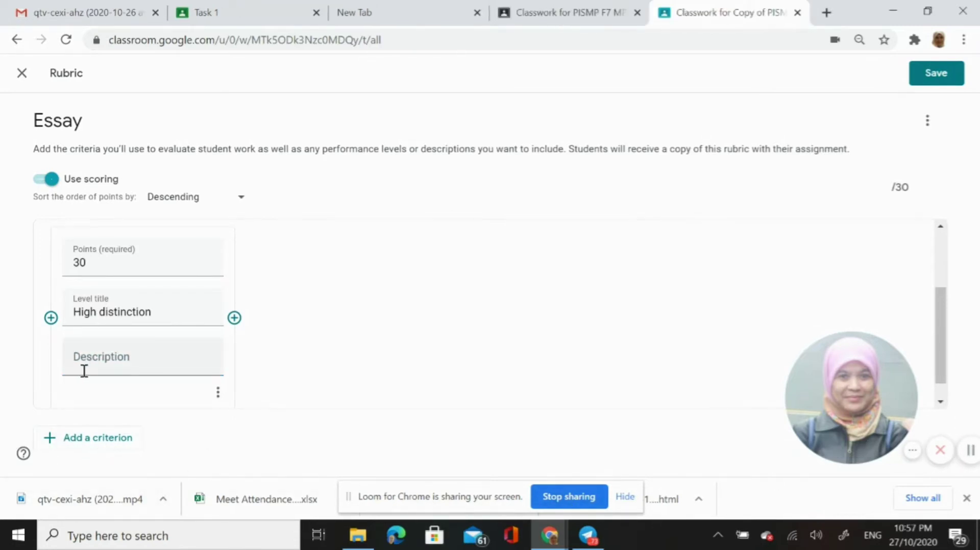
pyautogui.click(84, 369)
pyautogui.hotkey('ctrl', 'v')
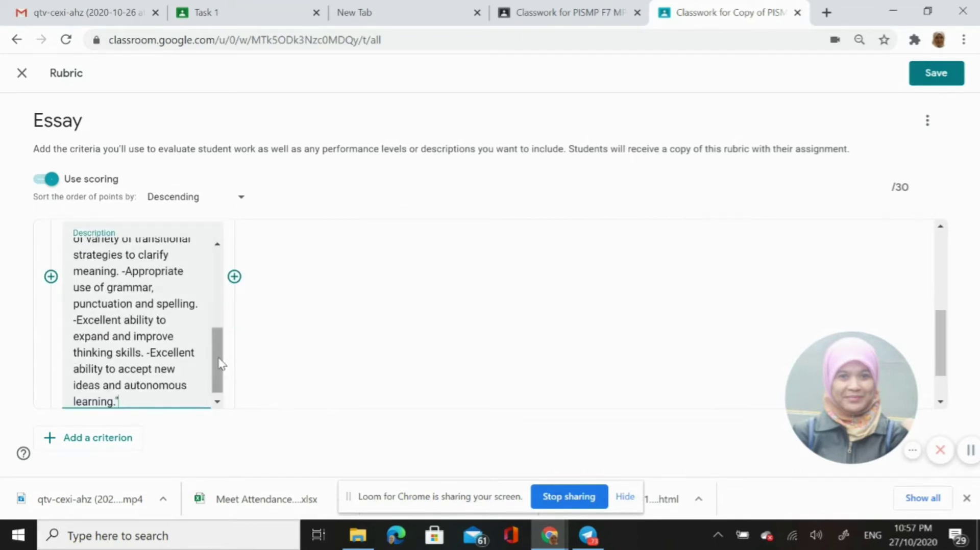
pyautogui.moveTo(219, 359); pyautogui.dragTo(205, 236)
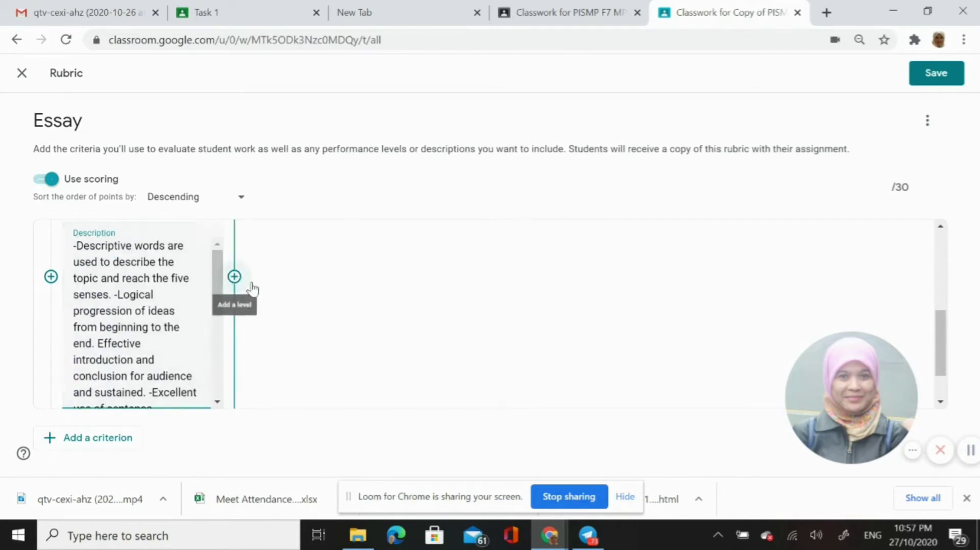
# - Add a second level after High distinction and title it "Distinction"
pyautogui.moveTo(944, 346); pyautogui.dragTo(944, 318)
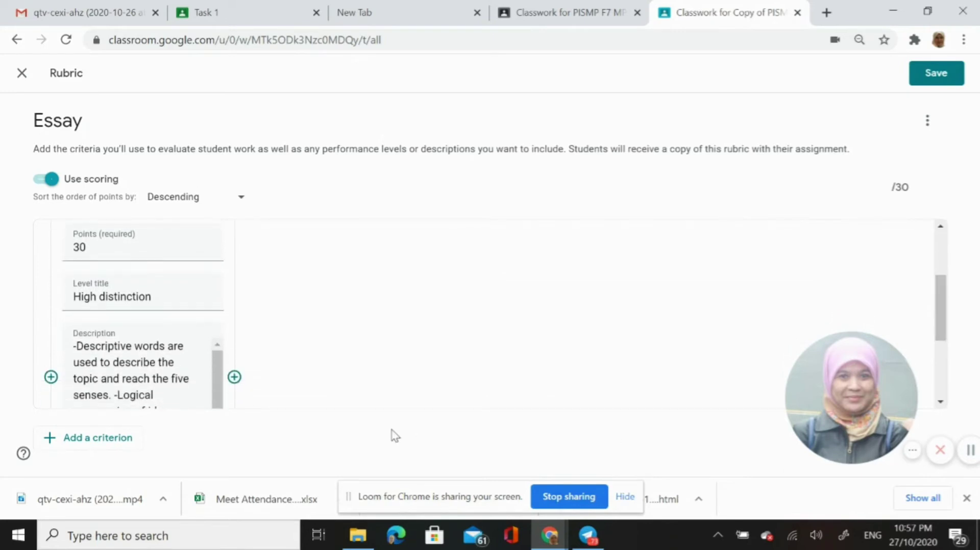
pyautogui.click(235, 377)
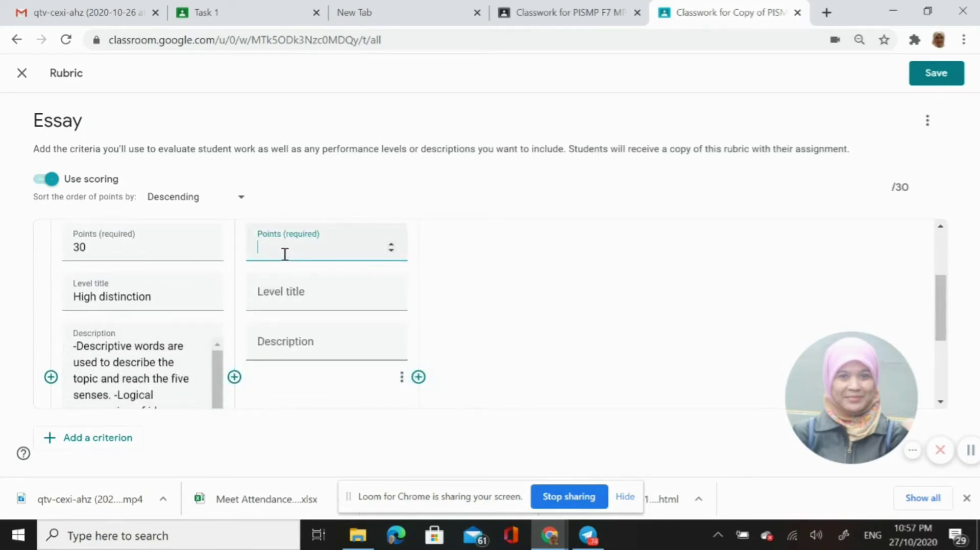
pyautogui.click(304, 299)
pyautogui.write('Distiction')
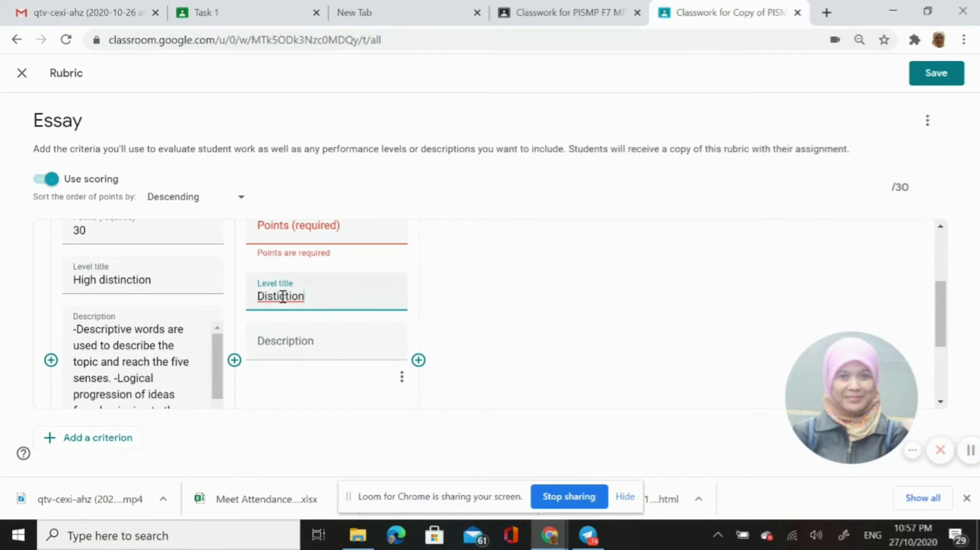
pyautogui.click(281, 297)
pyautogui.write('n')
# - Set the Distinction level to 26.9 points and paste its description beginning "-Some descriptive words are used to describe the topic"
pyautogui.click(272, 346)
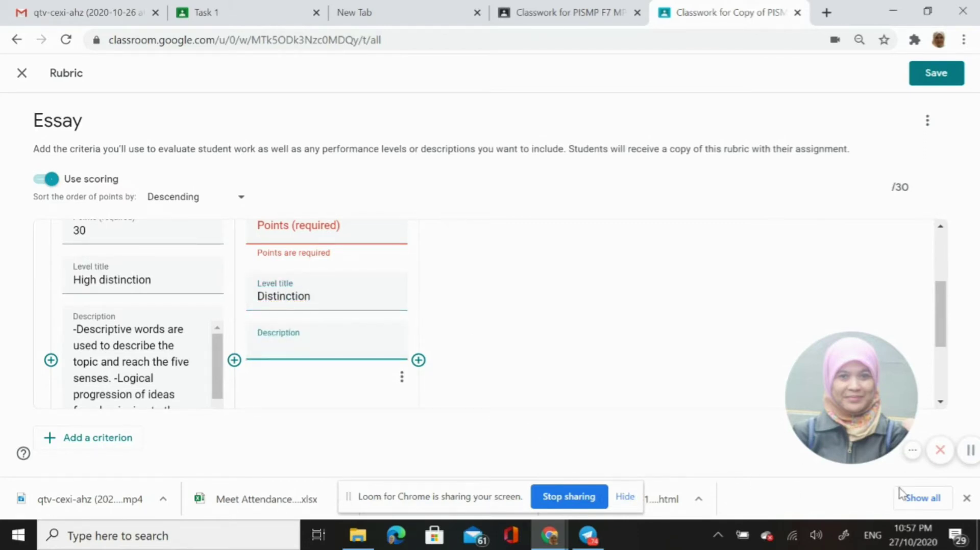
pyautogui.click(972, 450)
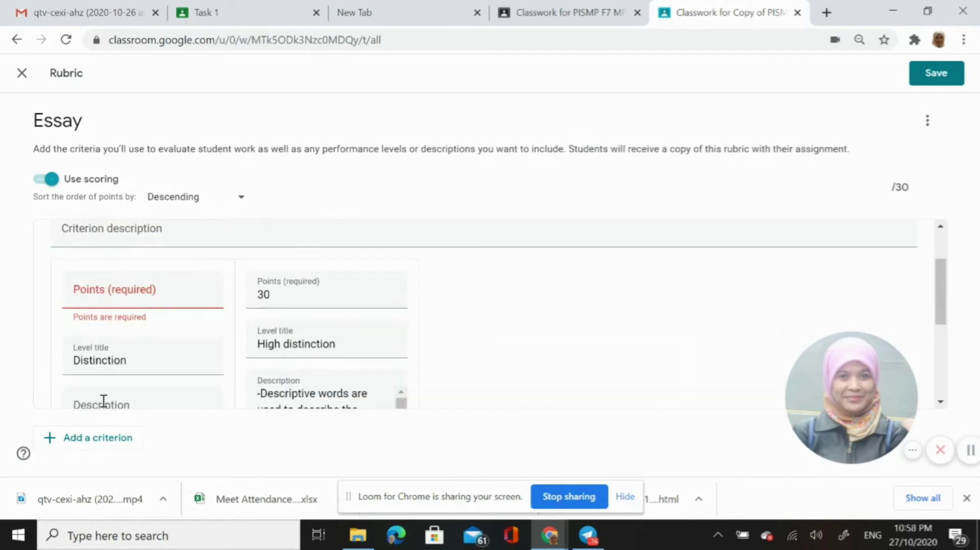
pyautogui.click(86, 289)
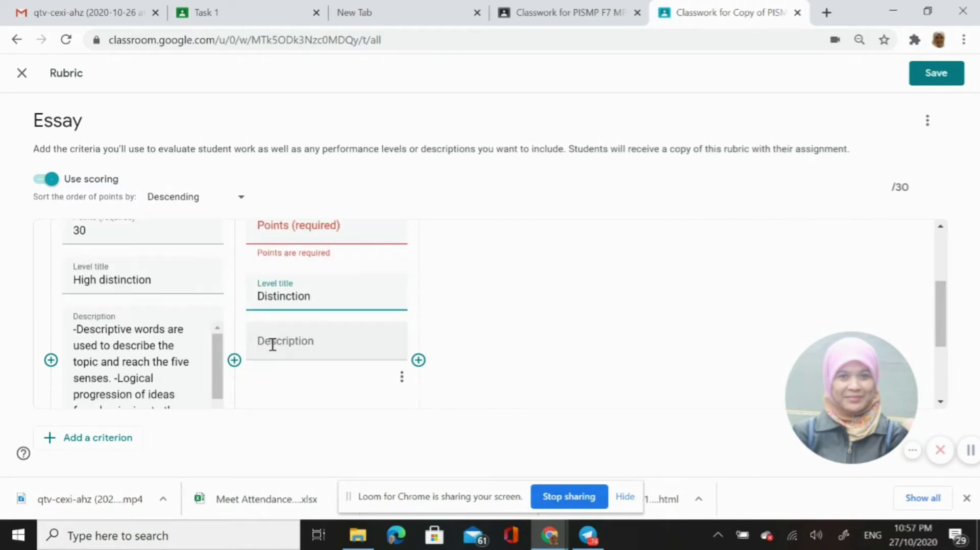
pyautogui.click(271, 345)
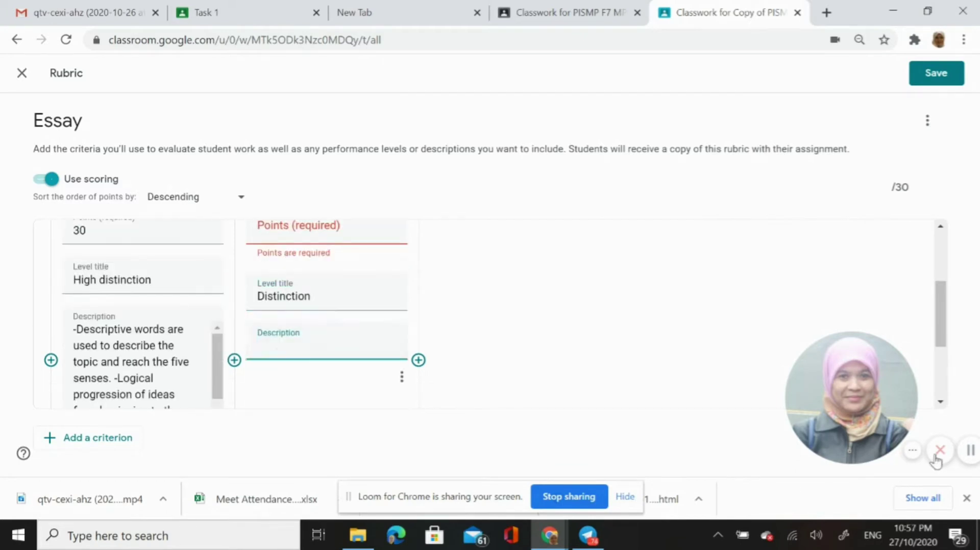
pyautogui.click(970, 459)
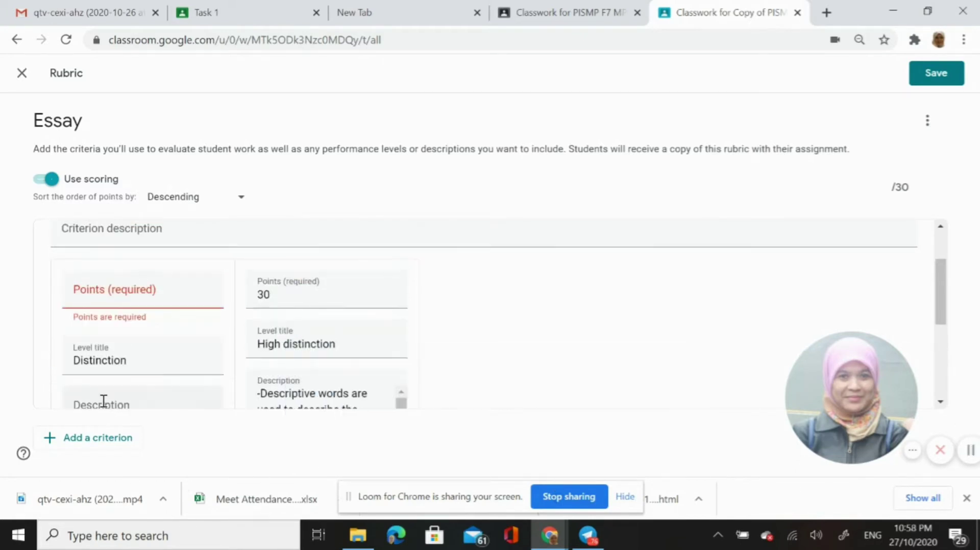
pyautogui.click(86, 282)
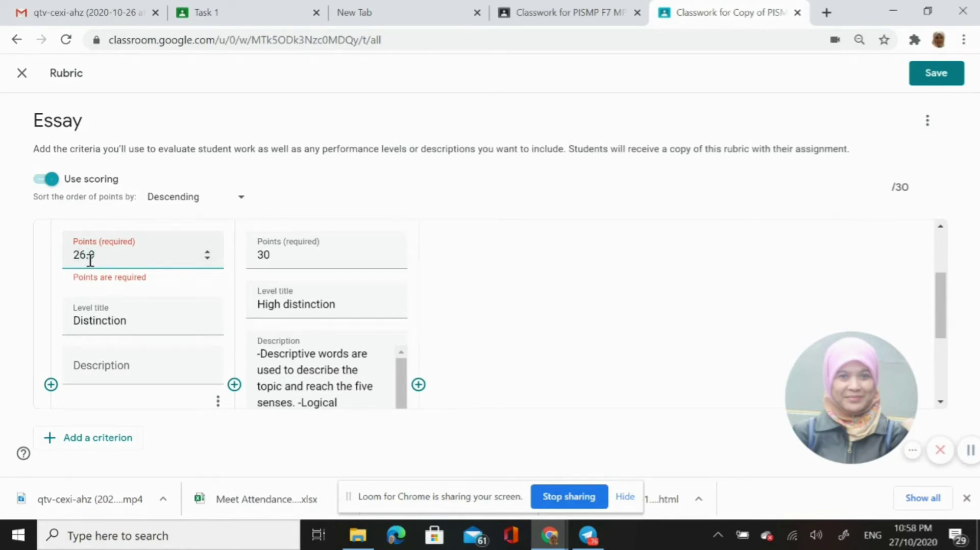
pyautogui.click(81, 370)
pyautogui.hotkey('ctrl', 'v')
# - Add a third level after Distinction and title it "Credit"
pyautogui.moveTo(946, 322); pyautogui.dragTo(950, 334)
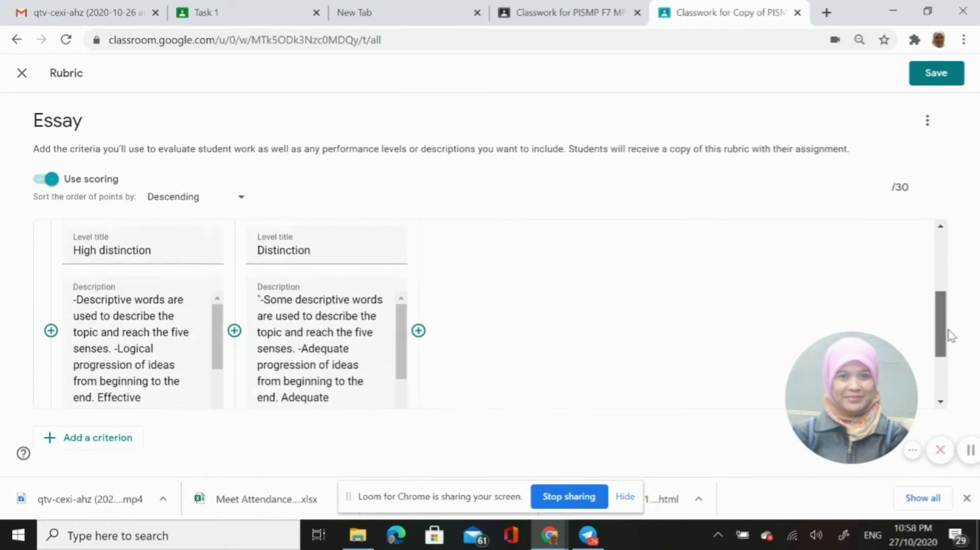
pyautogui.click(418, 331)
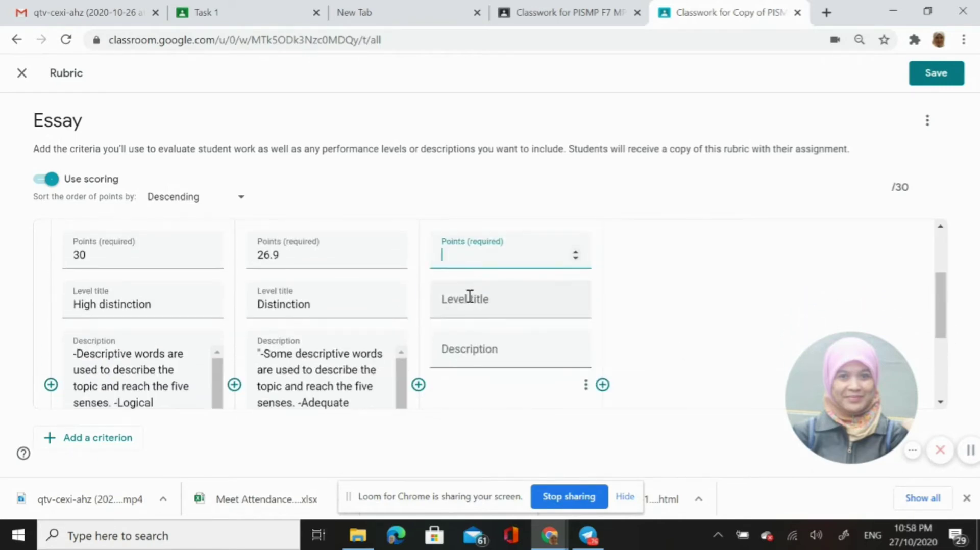
pyautogui.click(470, 299)
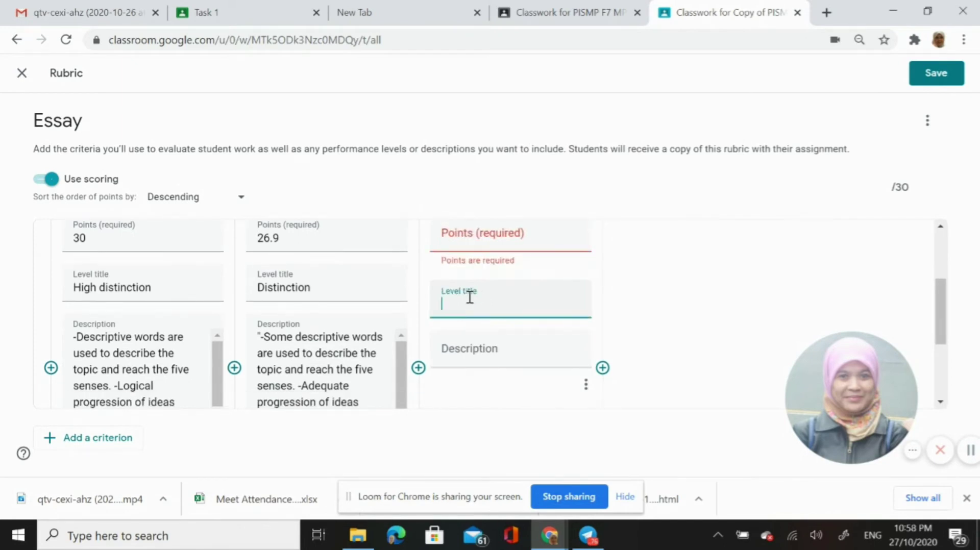
pyautogui.write('Credit')
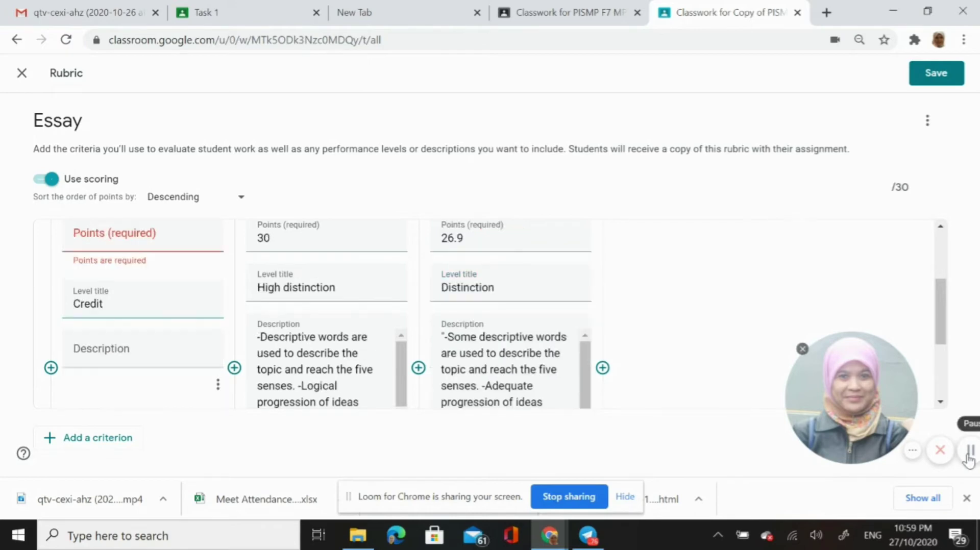
# - Paste the description beginning "-An attempt has been made to use descriptive words" into the Credit level and set it to 22.4 points
pyautogui.click(78, 349)
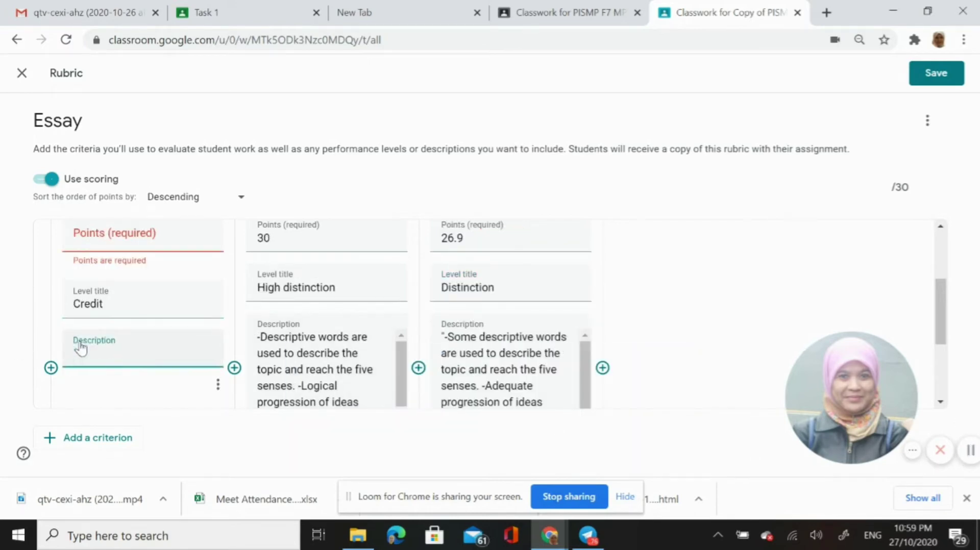
pyautogui.hotkey('ctrl', 'v')
pyautogui.scroll(5, 102, 337)
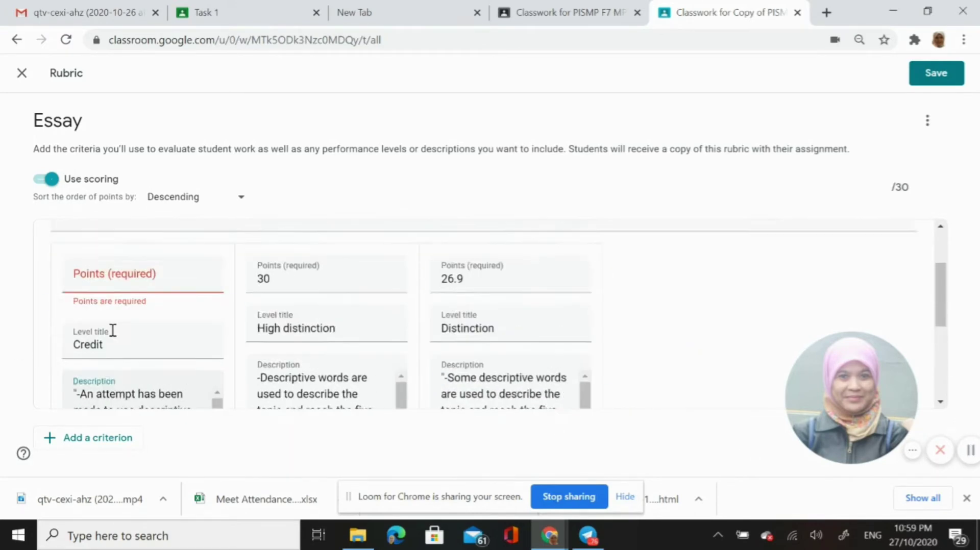
pyautogui.click(123, 365)
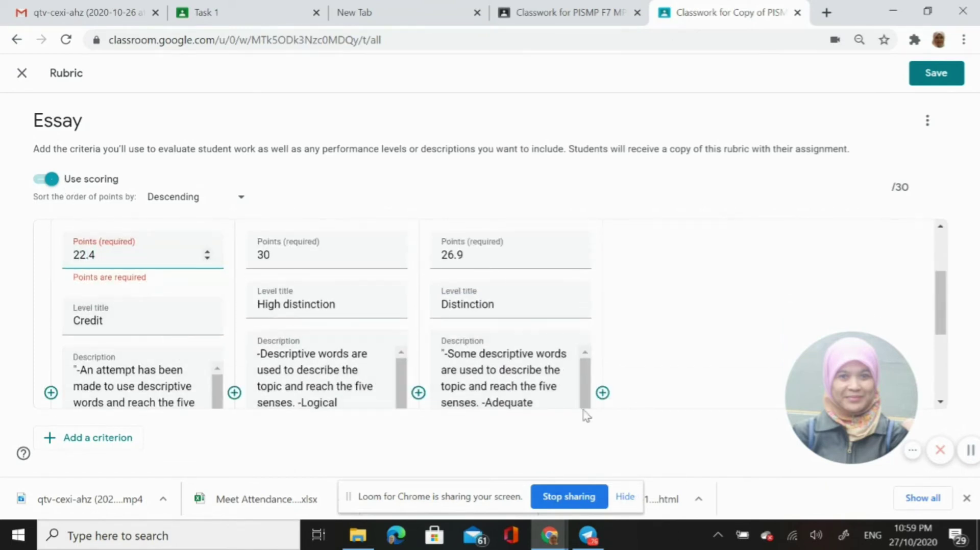
# - Add a fourth rubric level after Credit, set it to 17.89 points and title it "Pass"
pyautogui.click(603, 392)
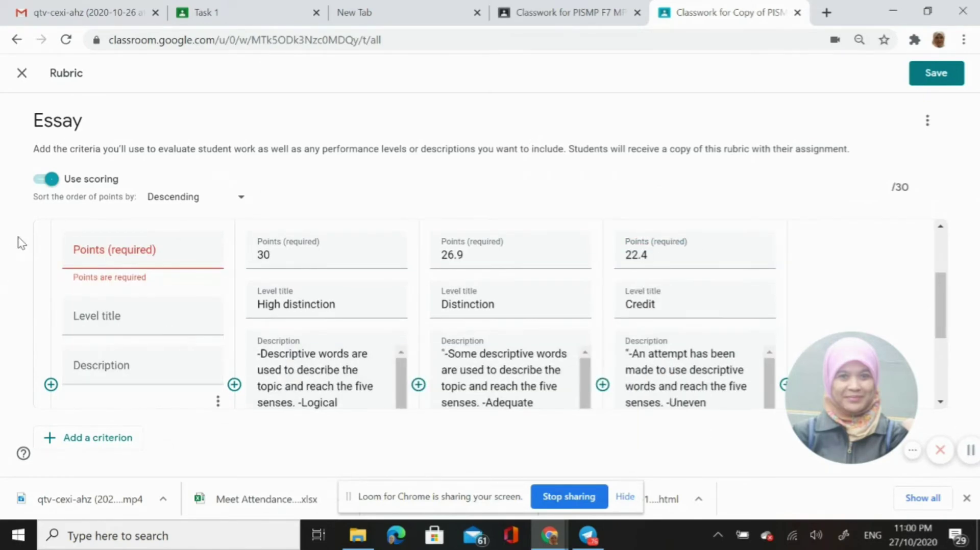
pyautogui.click(87, 254)
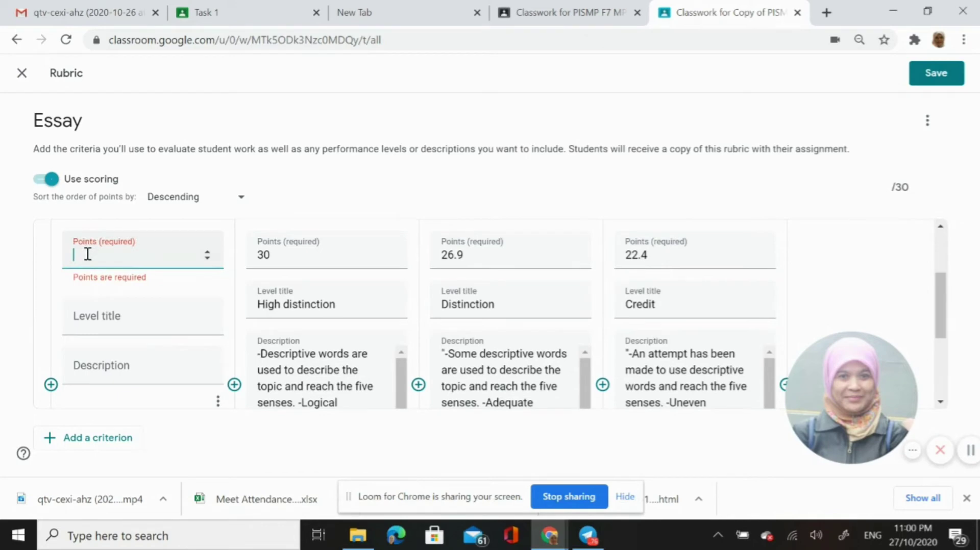
pyautogui.write('17.89')
pyautogui.click(676, 306)
pyautogui.write('P')
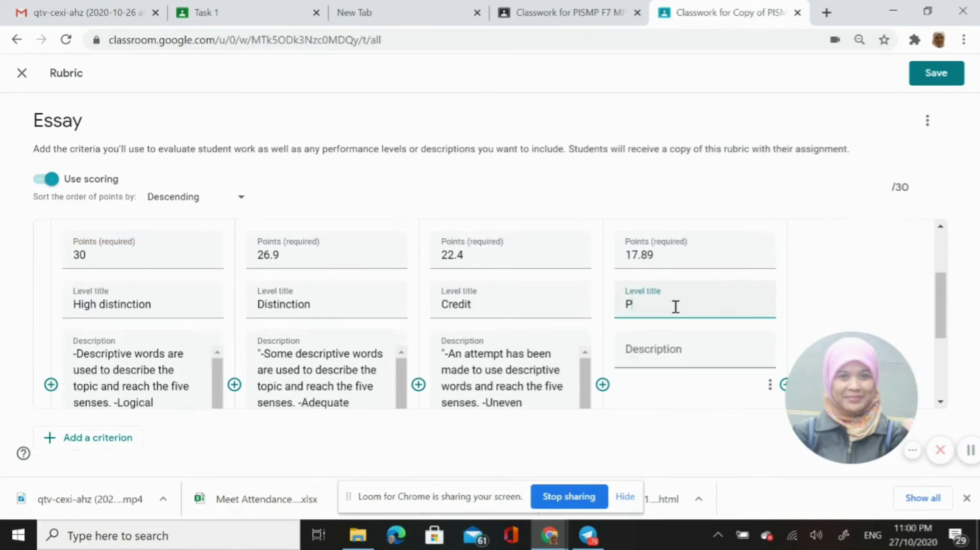
pyautogui.write('ass')
# - Paste the description beginning "-Few words are used to describe the topic" into the Pass level and check its opening lines
pyautogui.click(624, 356)
pyautogui.hotkey('ctrl', 'v')
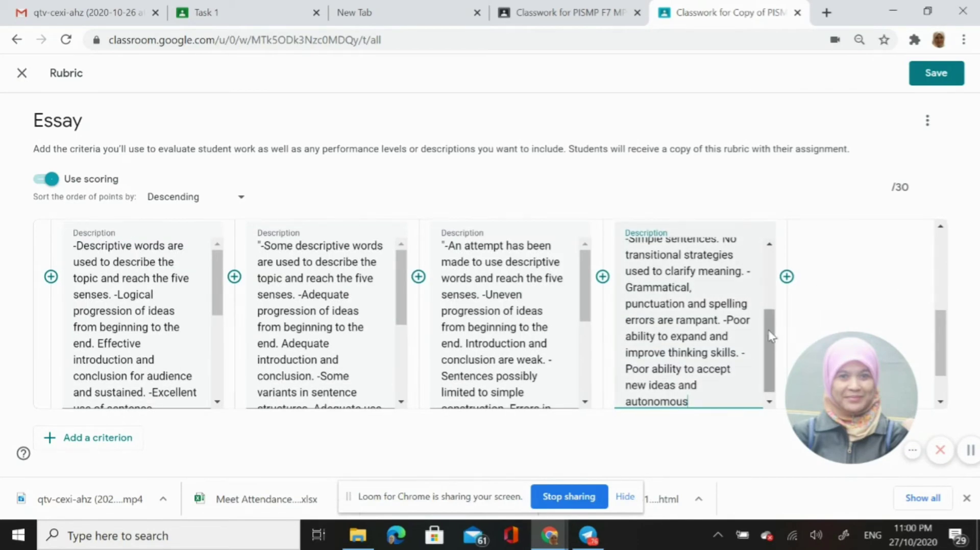
pyautogui.moveTo(769, 333); pyautogui.dragTo(766, 259)
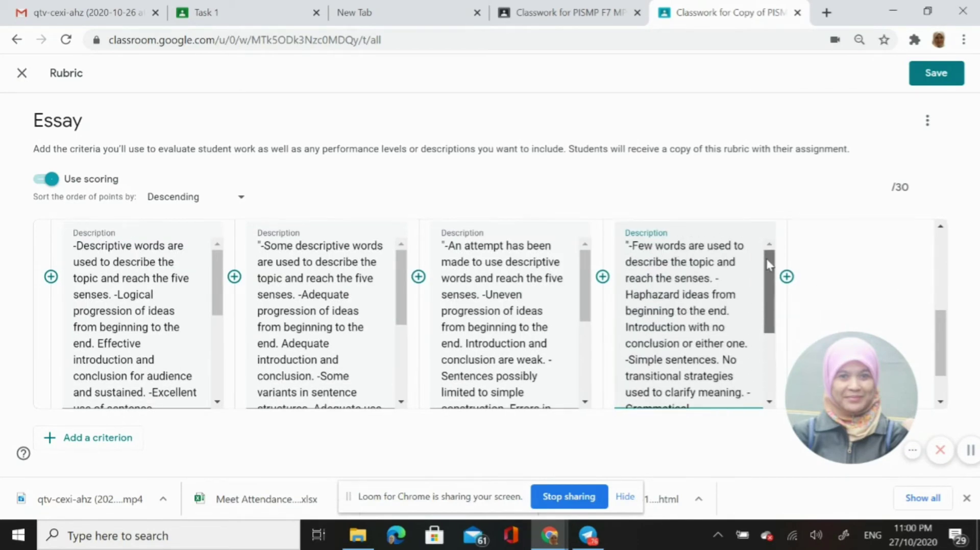
# - Add a fifth level after Pass titled "Fail" with 14.9 points and paste its description beginning "-Includes no details that appeal"
pyautogui.click(787, 278)
pyautogui.click(944, 213)
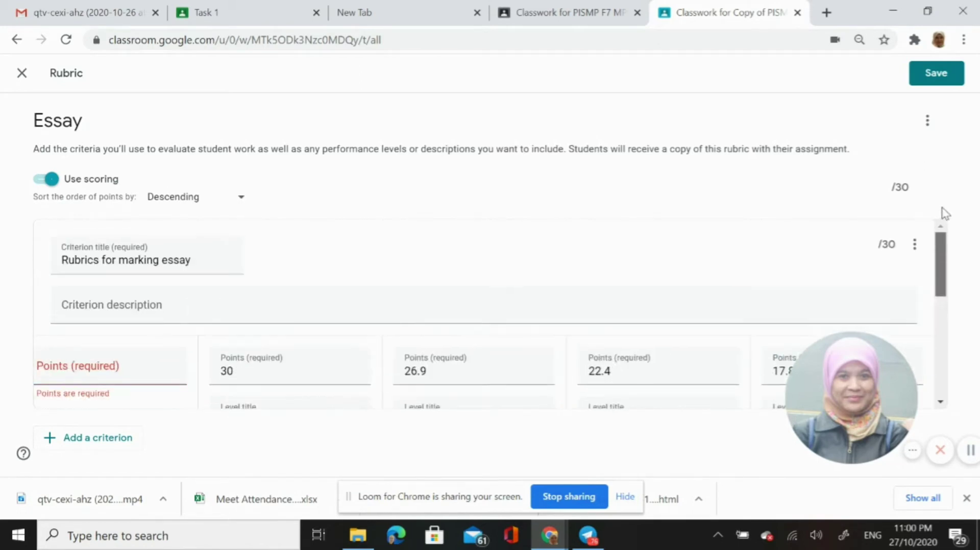
pyautogui.scroll(-3, 942, 266)
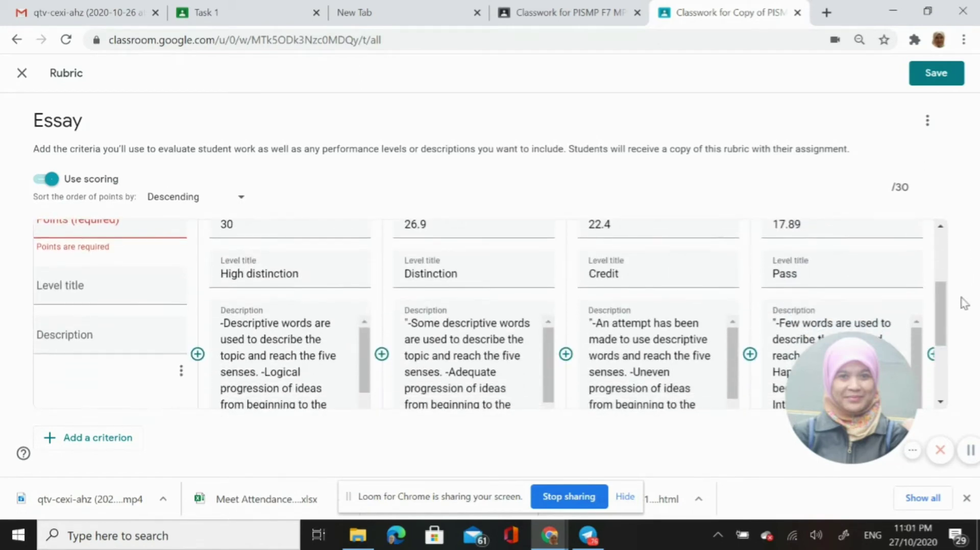
pyautogui.scroll(3, 936, 297)
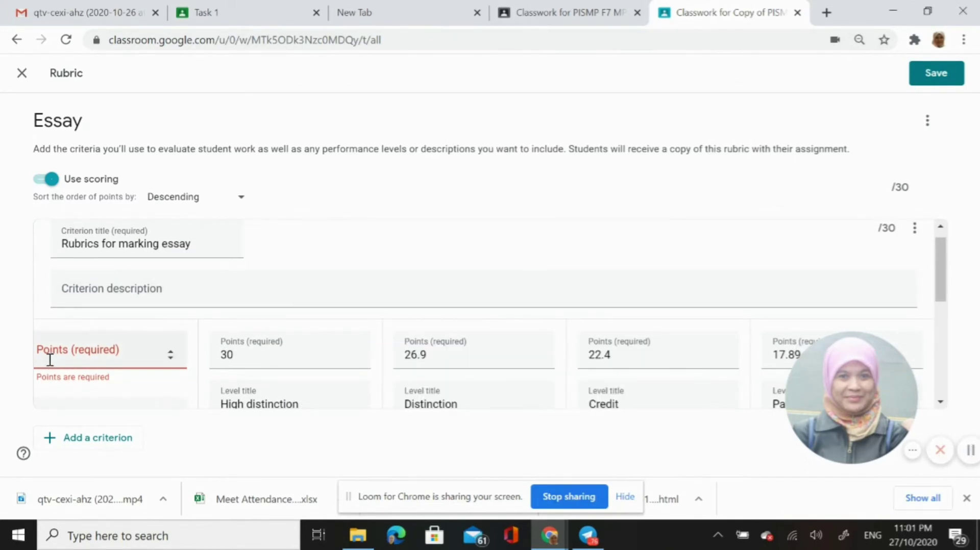
pyautogui.scroll(-2, 49, 360)
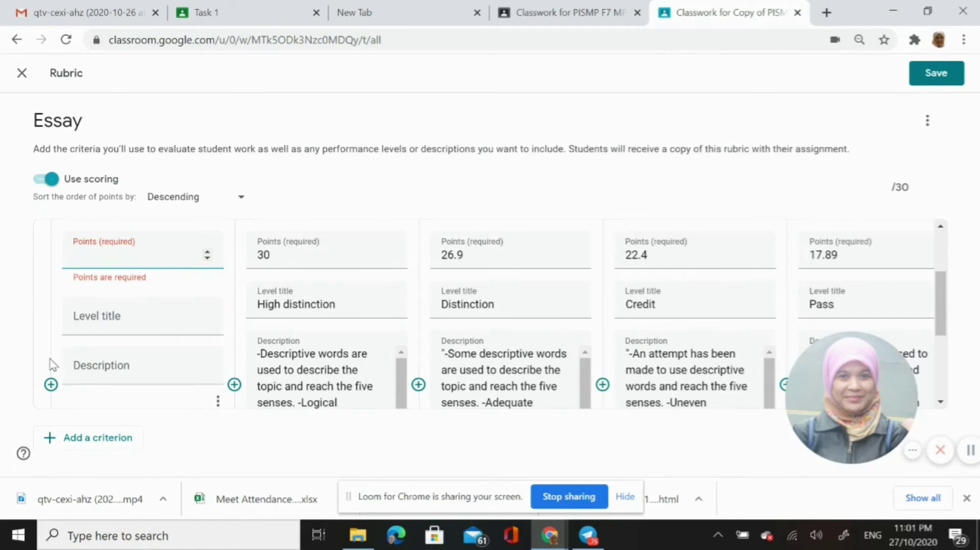
pyautogui.click(88, 369)
pyautogui.hotkey('ctrl', 'v')
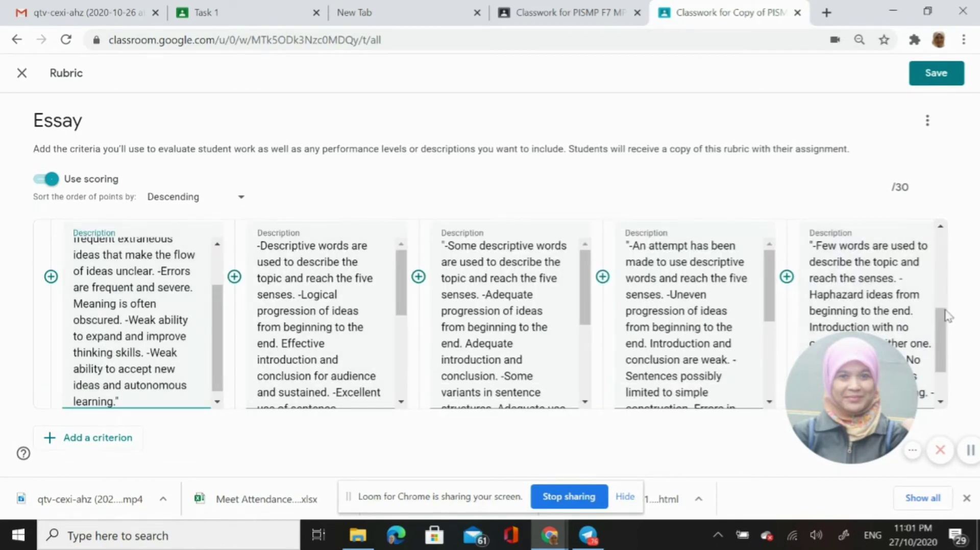
pyautogui.moveTo(942, 337); pyautogui.dragTo(948, 225)
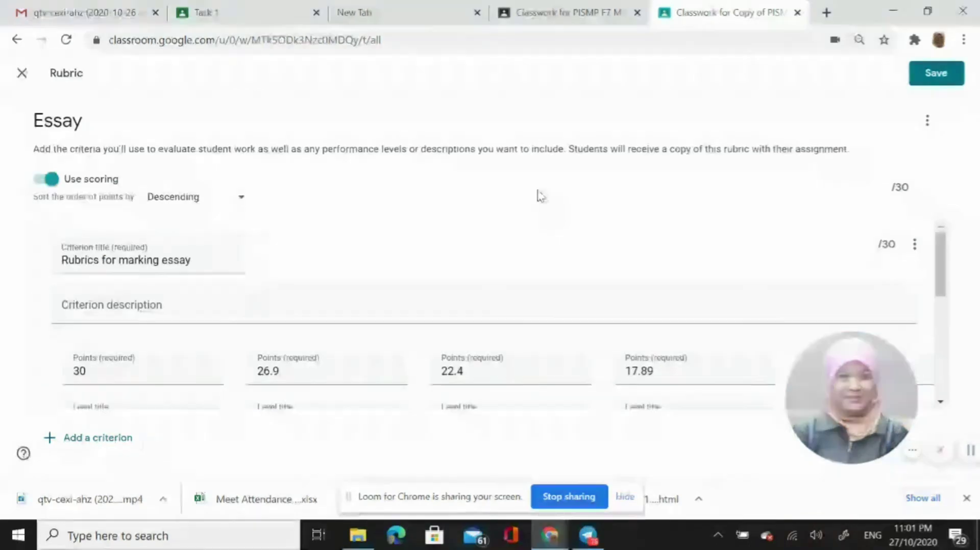
# - Try sorting the rubric levels by ascending points and return the order to descending
pyautogui.click(240, 200)
pyautogui.click(208, 164)
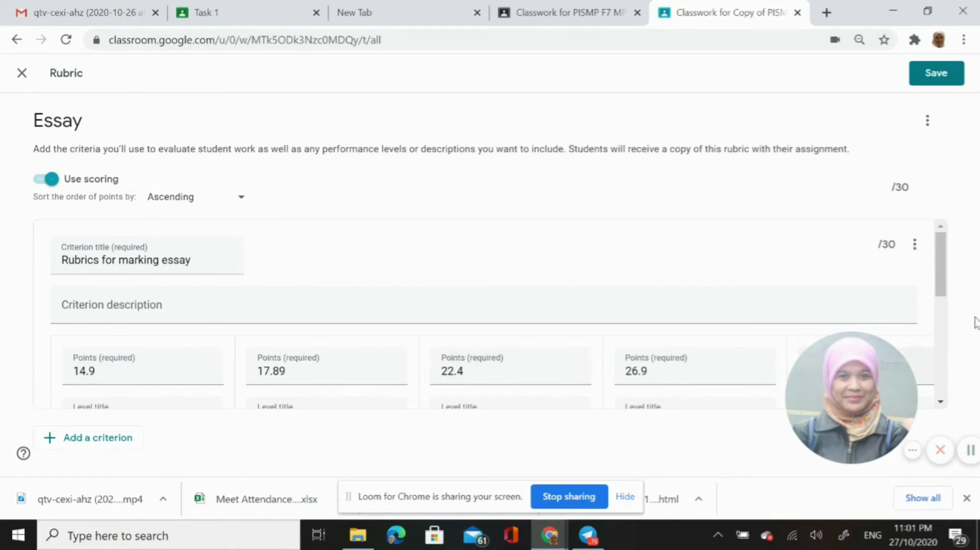
pyautogui.moveTo(946, 265)
pyautogui.mouseDown()
pyautogui.moveTo(972, 333)
pyautogui.moveTo(976, 281)
pyautogui.moveTo(941, 266)
pyautogui.mouseUp()
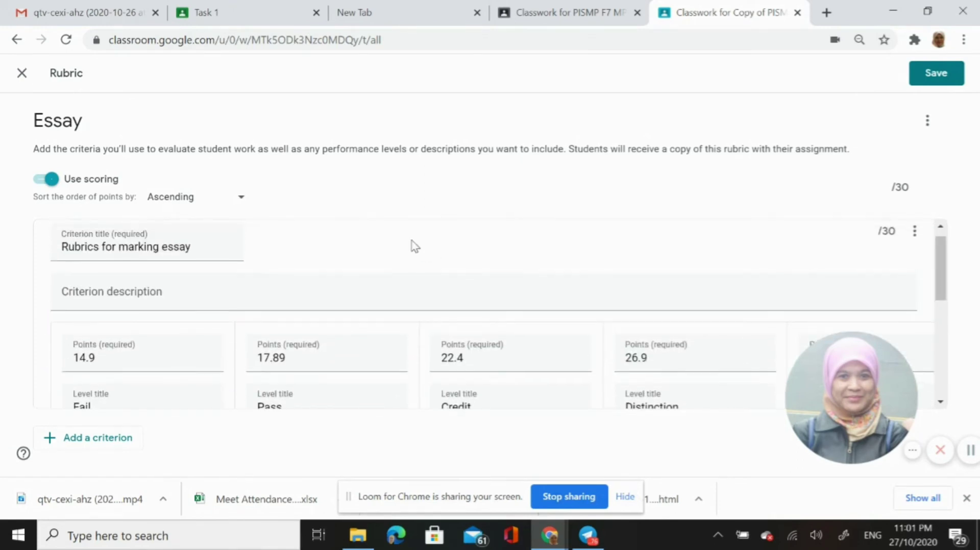
pyautogui.click(243, 199)
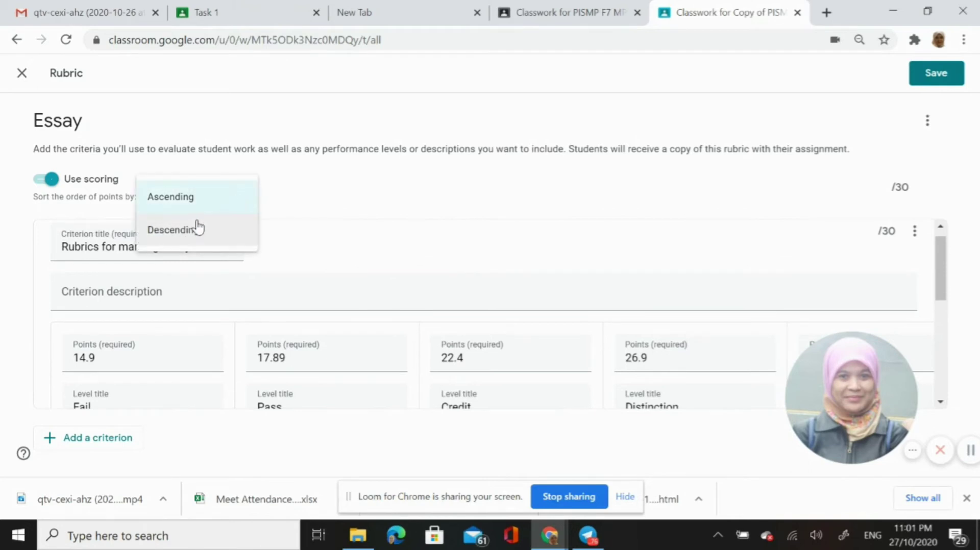
pyautogui.click(193, 231)
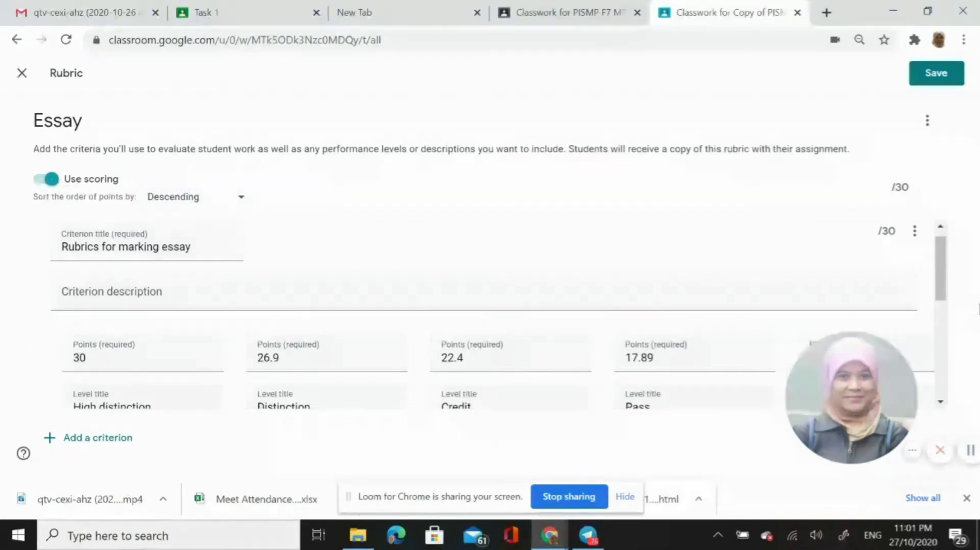
pyautogui.moveTo(943, 280); pyautogui.dragTo(942, 252)
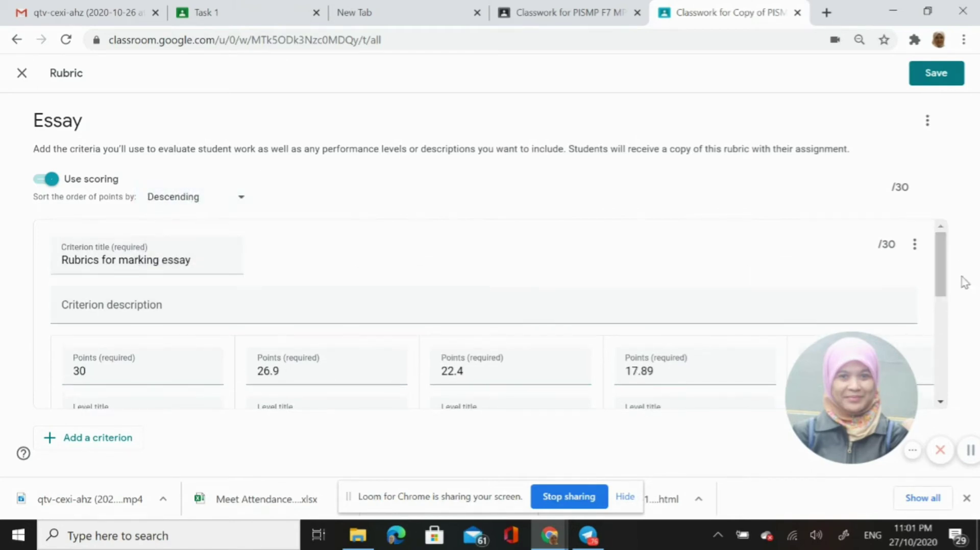
# - Save the rubric to the Essay assignment and open the attached rubric for viewing
pyautogui.click(935, 75)
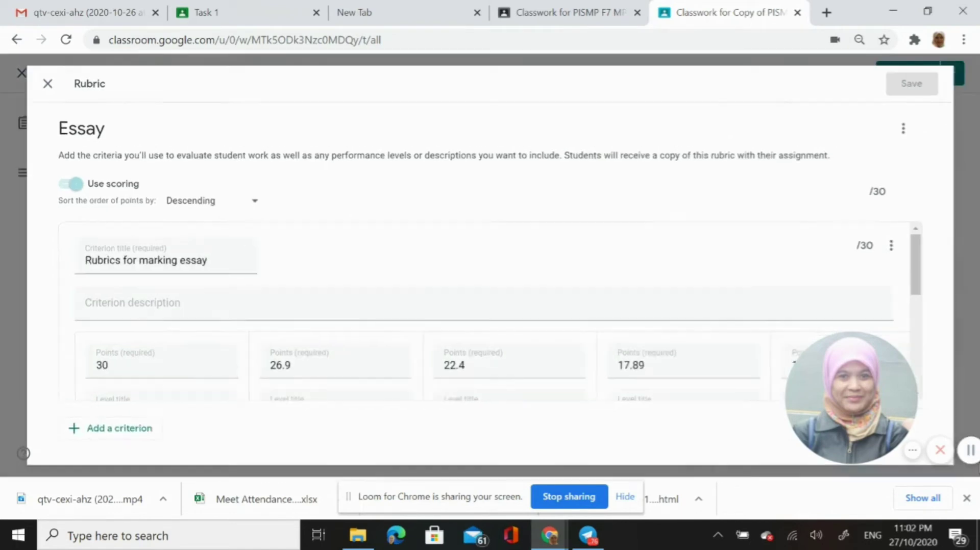
pyautogui.click(972, 450)
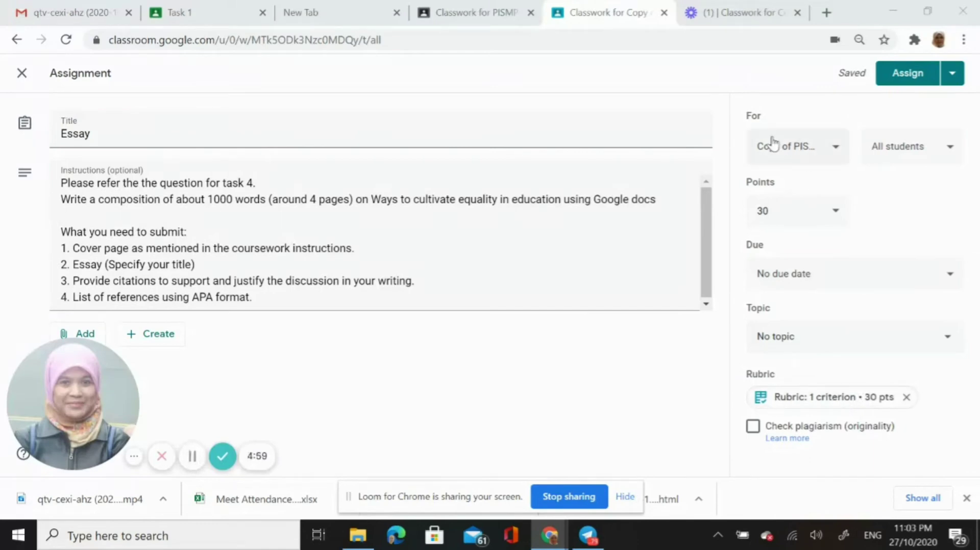
pyautogui.click(820, 400)
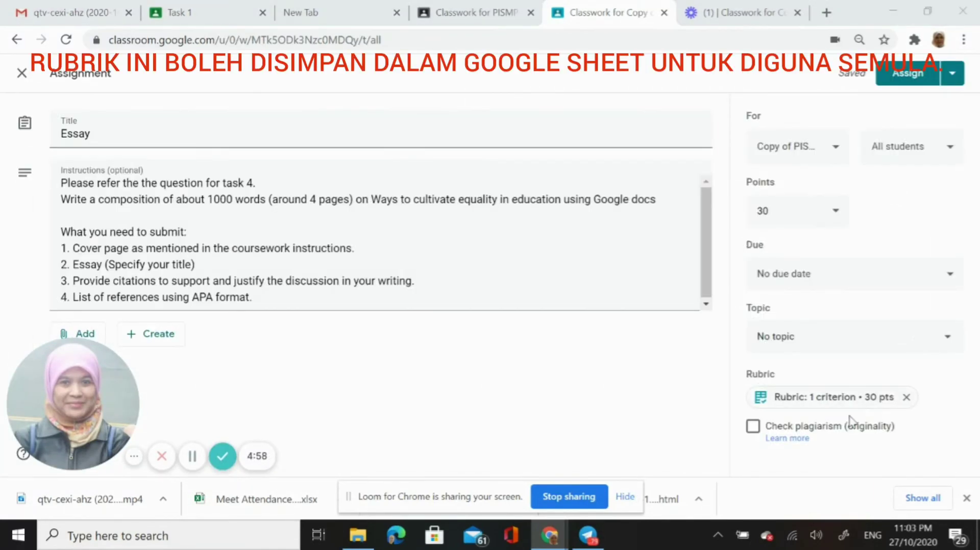
pyautogui.click(820, 400)
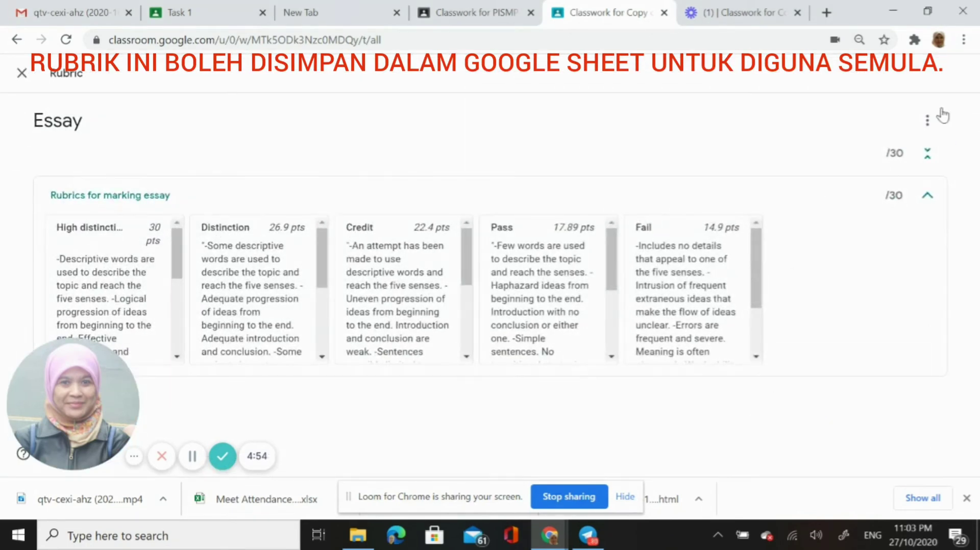
# - Export the Essay rubric to Google Sheets
pyautogui.click(927, 121)
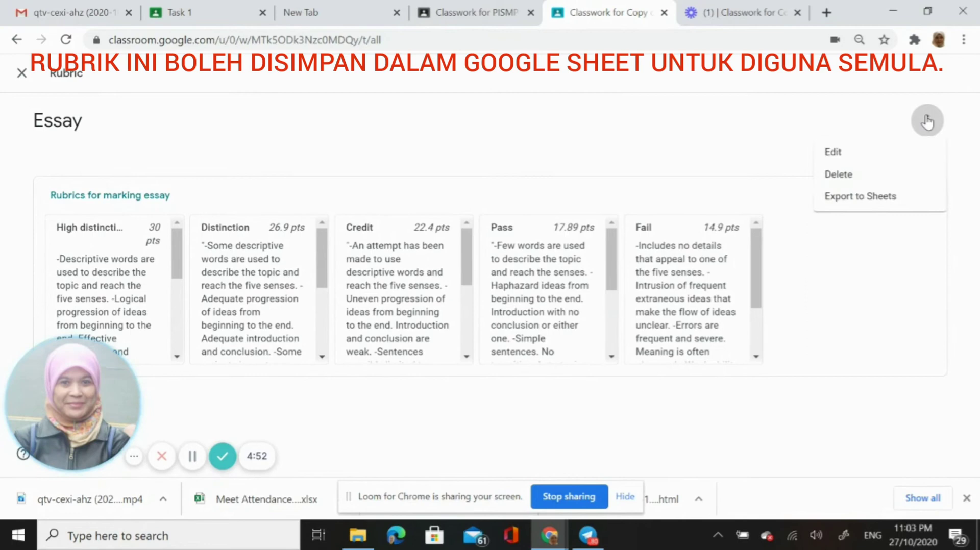
pyautogui.click(873, 198)
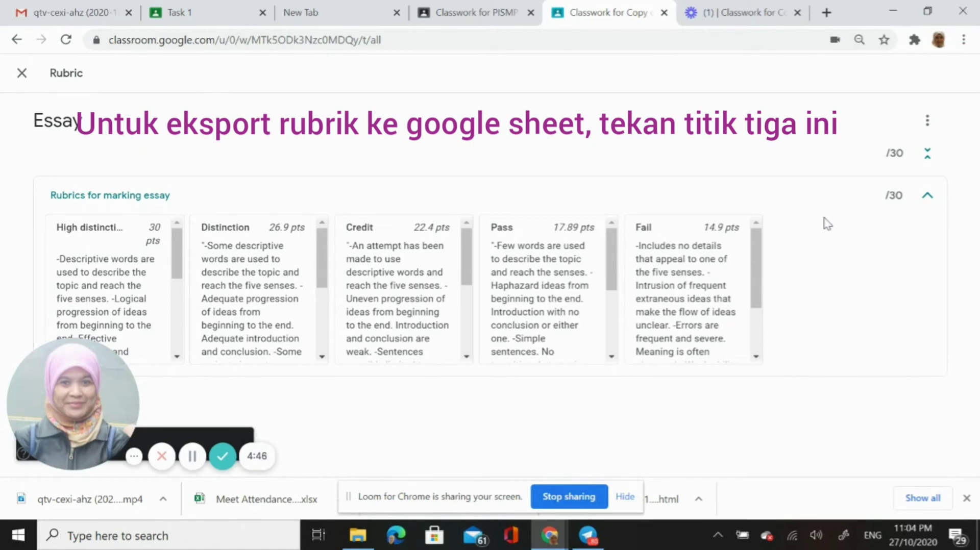
pyautogui.click(928, 123)
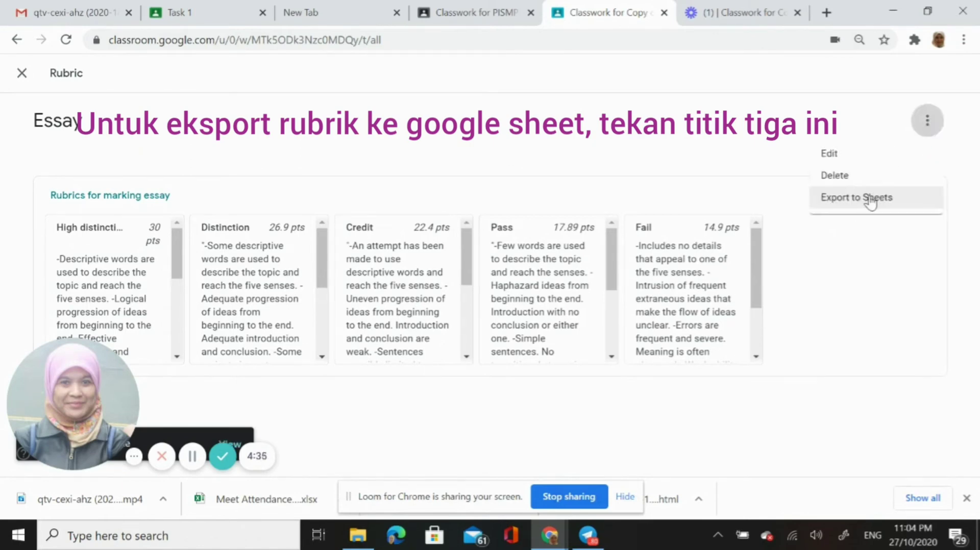
pyautogui.click(872, 199)
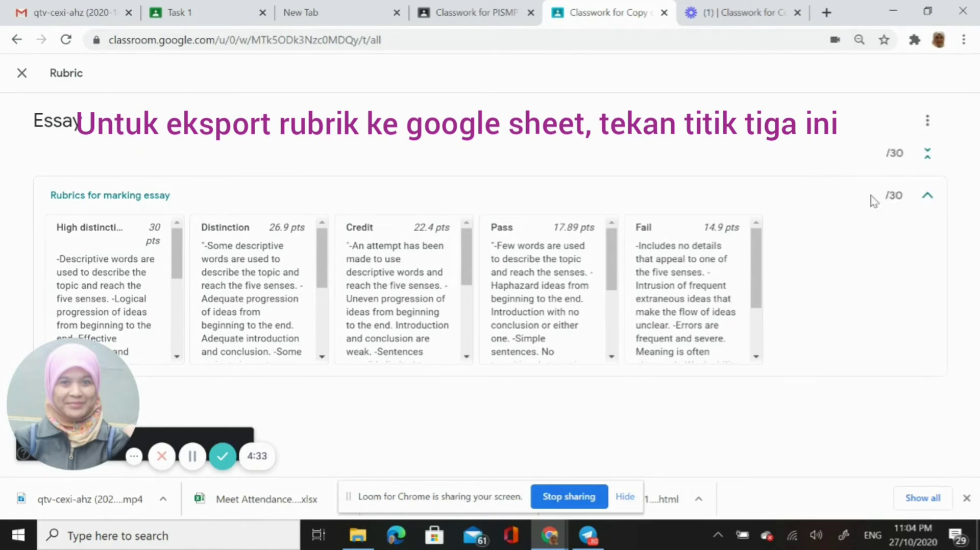
# - Switch to Google Drive in a new browser tab and open the exported Essay rubric spreadsheet
pyautogui.click(827, 14)
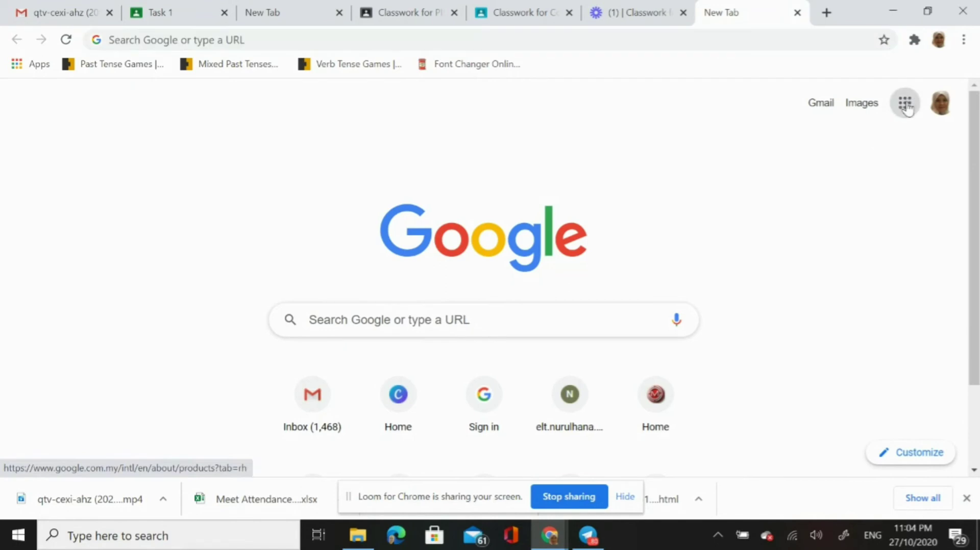
pyautogui.click(907, 113)
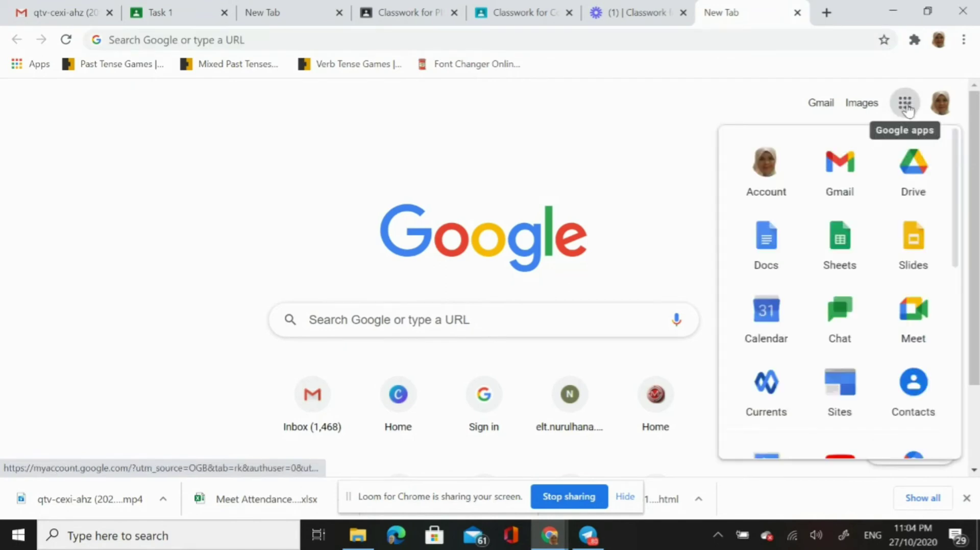
pyautogui.click(916, 167)
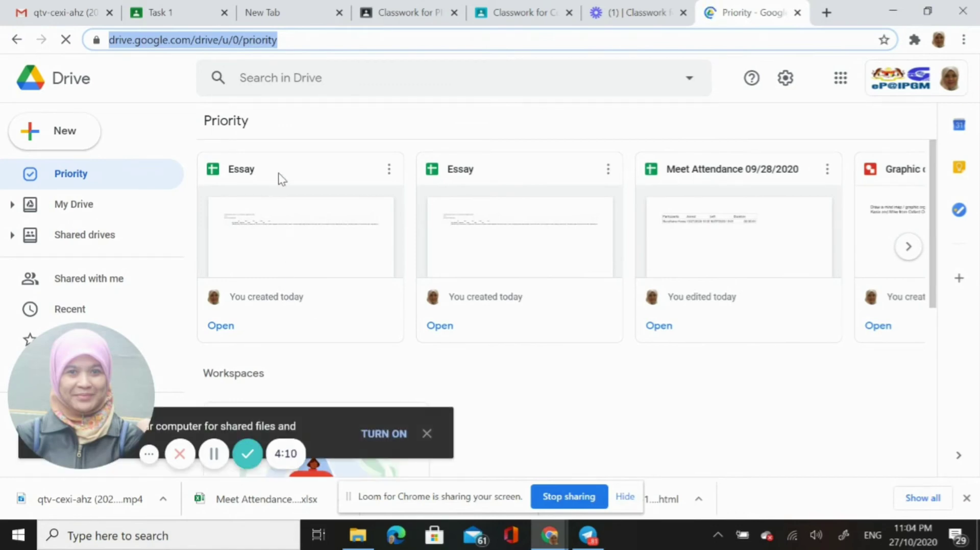
pyautogui.click(289, 241)
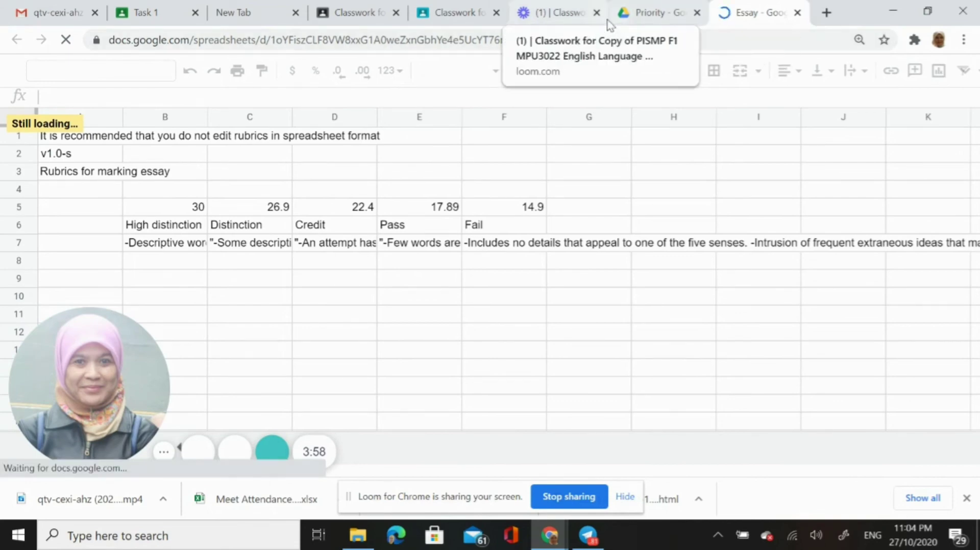
# - Return to the Google Classroom assignment titled Essay and attach the existing "Essay" rubric by reusing it
pyautogui.click(455, 18)
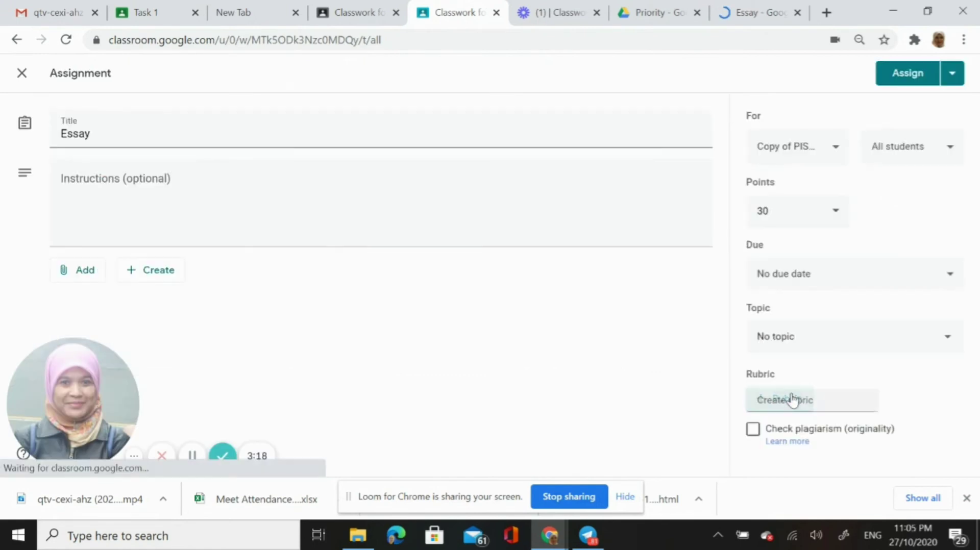
pyautogui.click(792, 400)
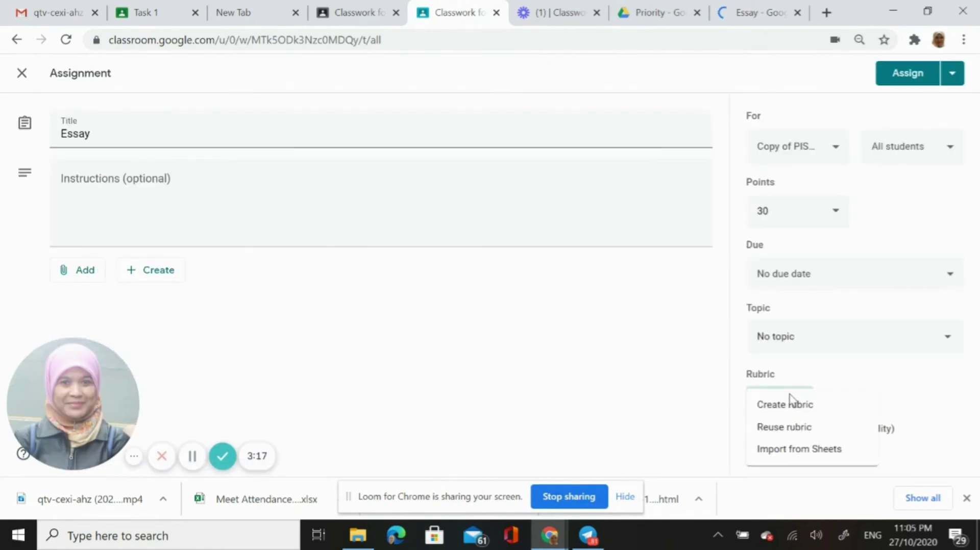
pyautogui.click(796, 428)
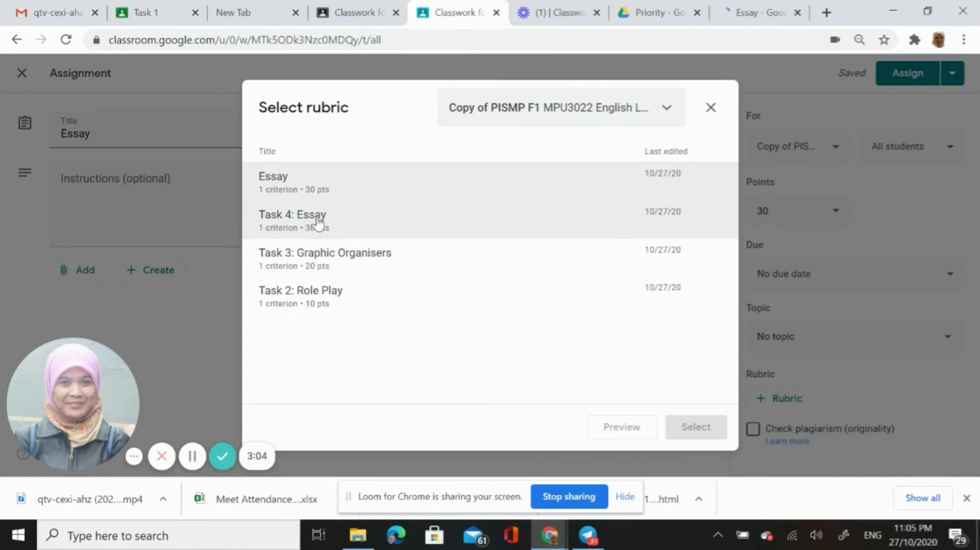
pyautogui.click(315, 188)
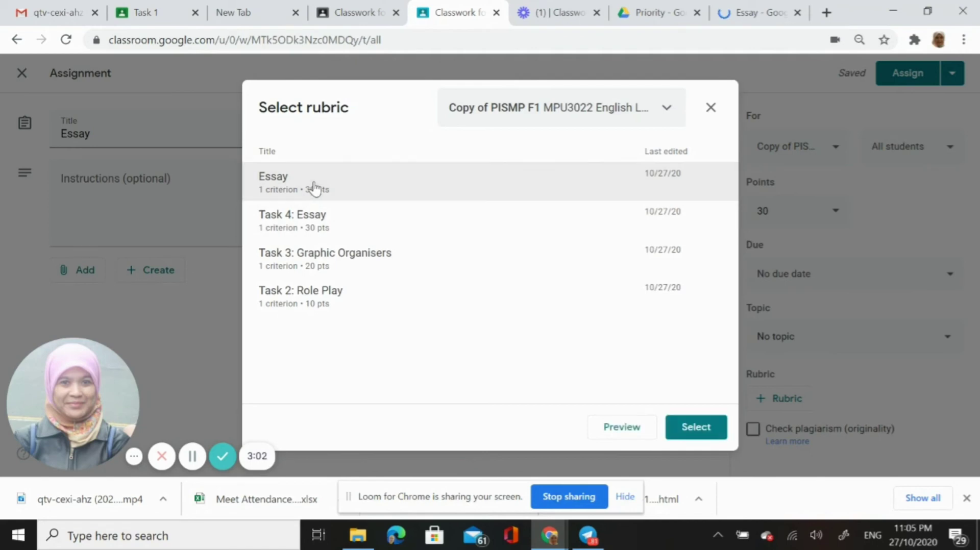
pyautogui.click(698, 430)
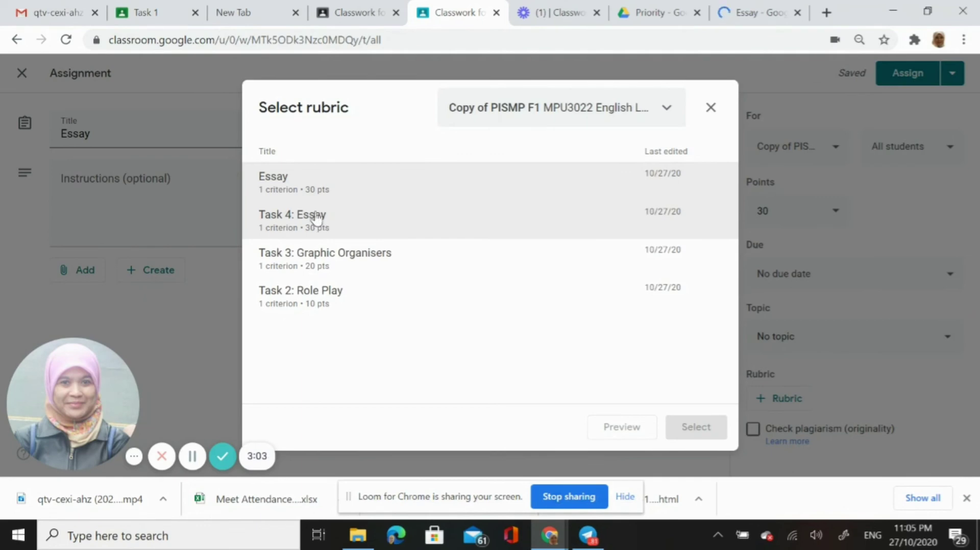
pyautogui.click(314, 188)
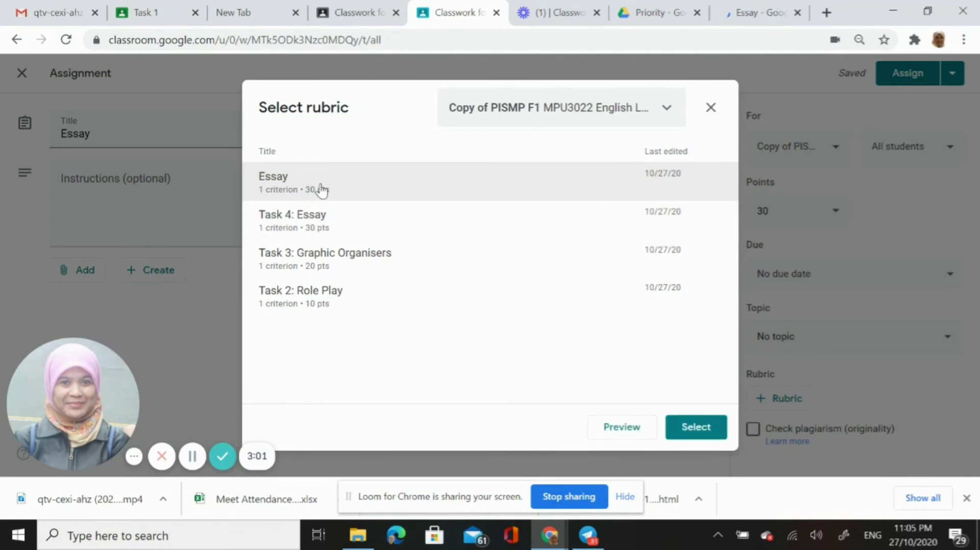
pyautogui.click(697, 428)
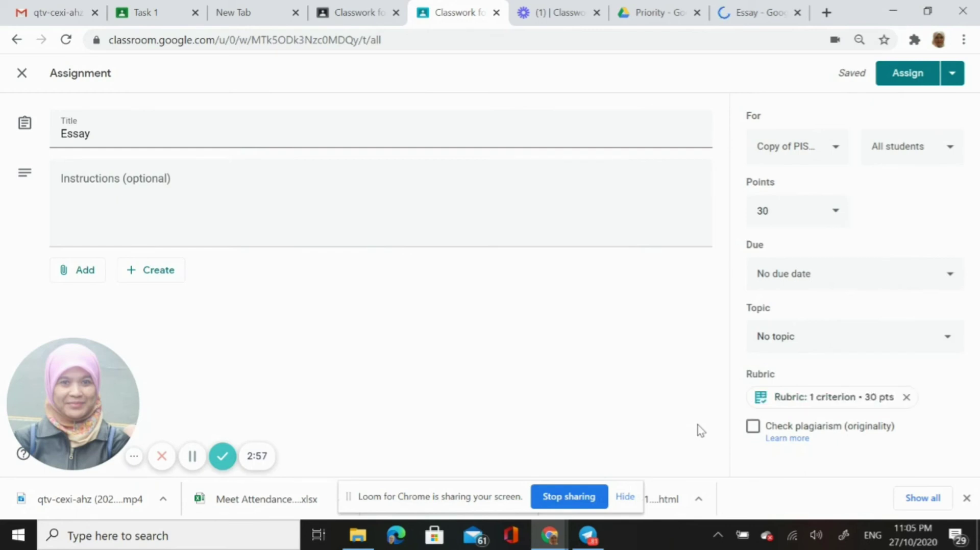
# - View the reused rubric attached to the Essay assignment, including its performance levels, and return to the assignment
pyautogui.click(829, 398)
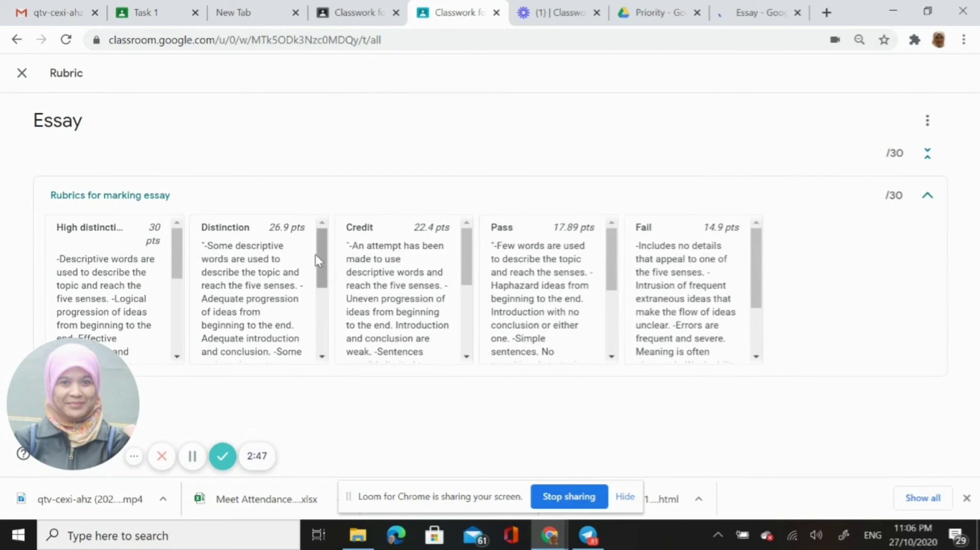
pyautogui.click(21, 74)
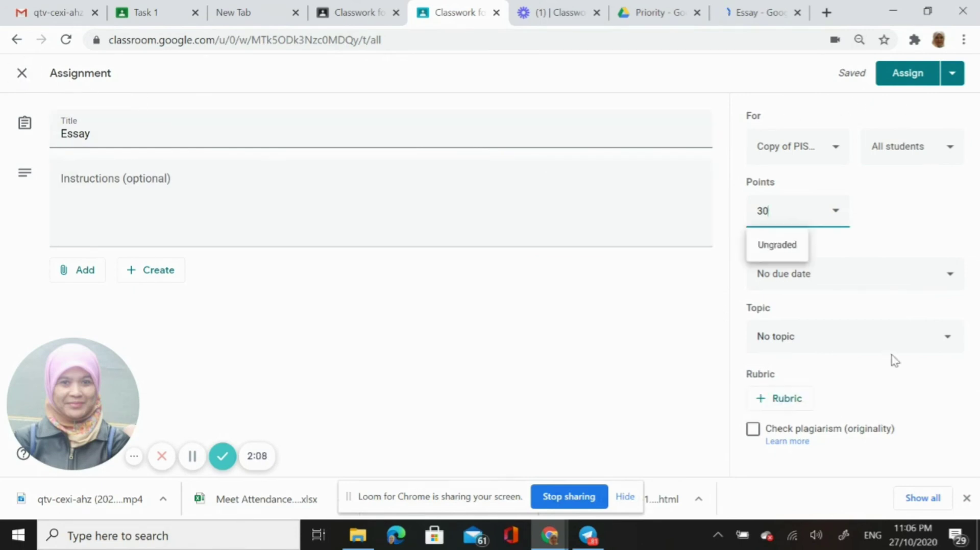
# - Import a rubric from the first Essay spreadsheet in Google Sheets, save it to the assignment and close the assignment editor
pyautogui.click(787, 400)
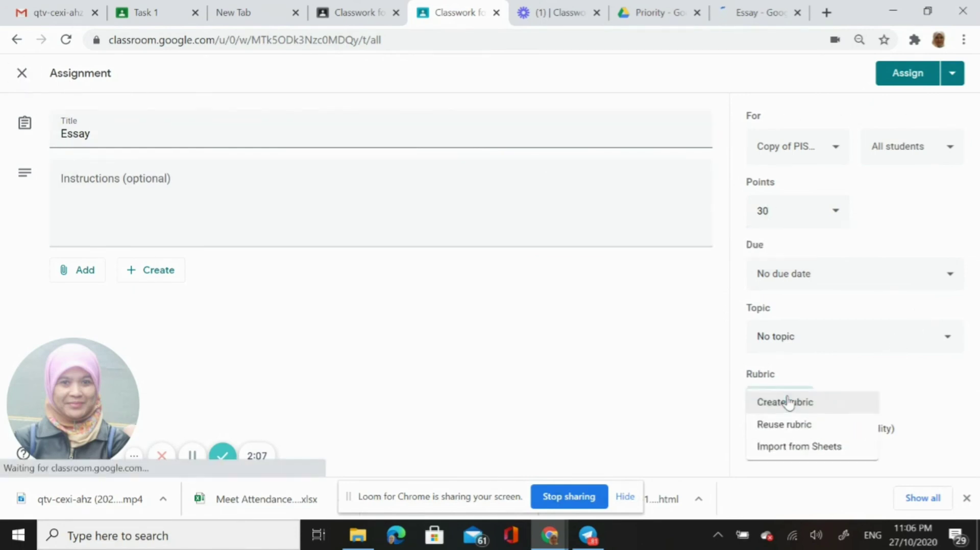
pyautogui.click(801, 456)
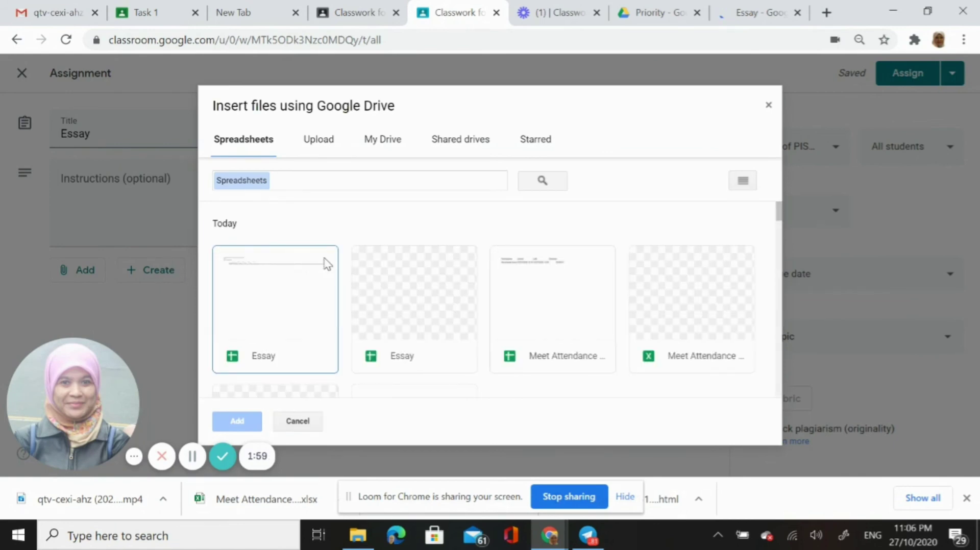
pyautogui.click(285, 287)
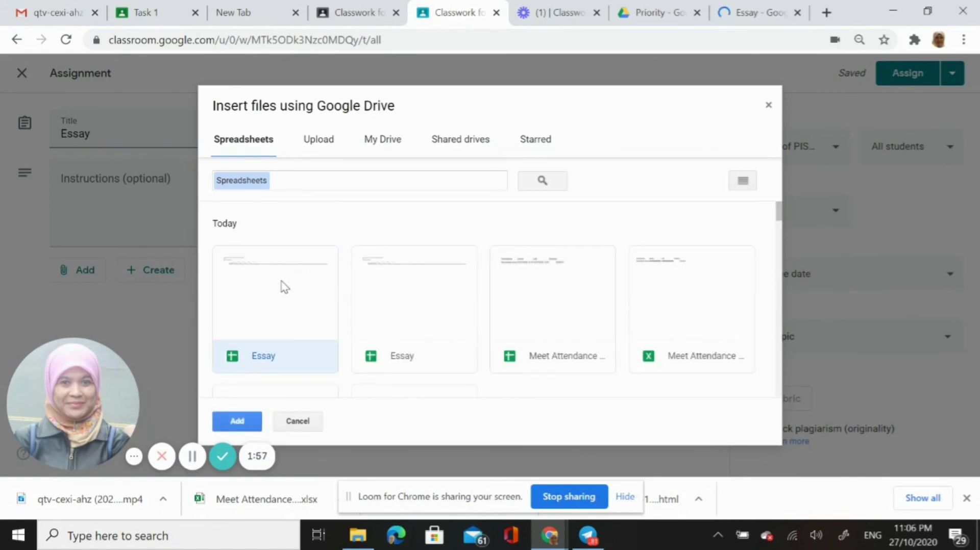
pyautogui.click(238, 421)
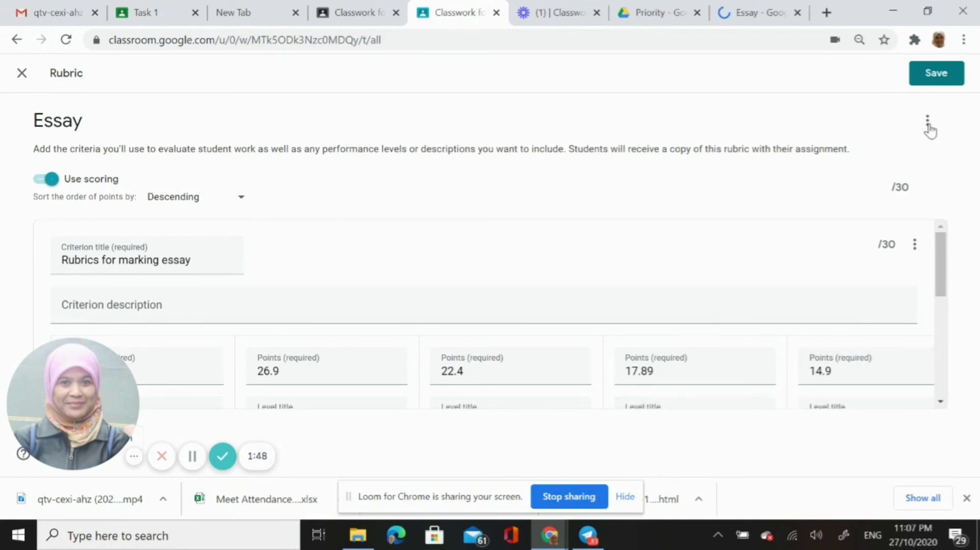
pyautogui.click(931, 72)
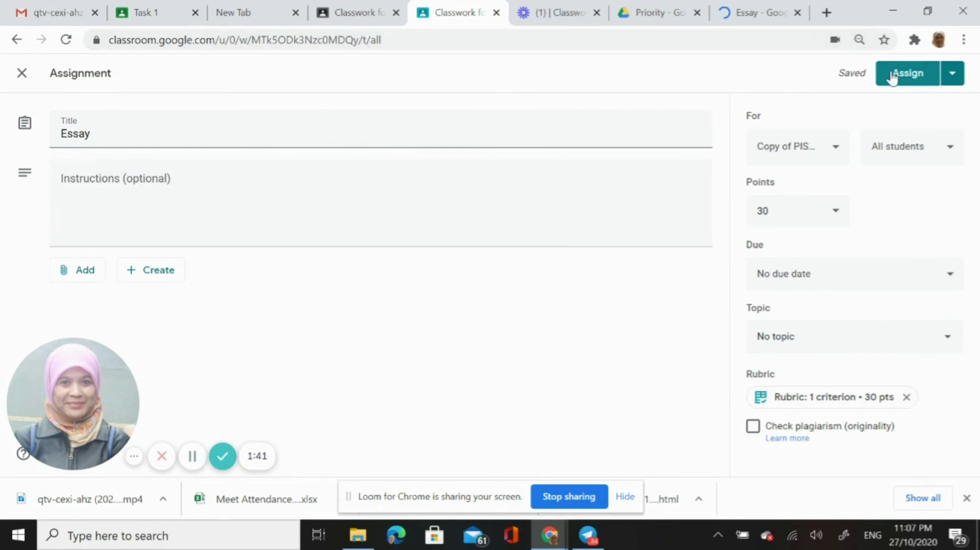
pyautogui.click(22, 73)
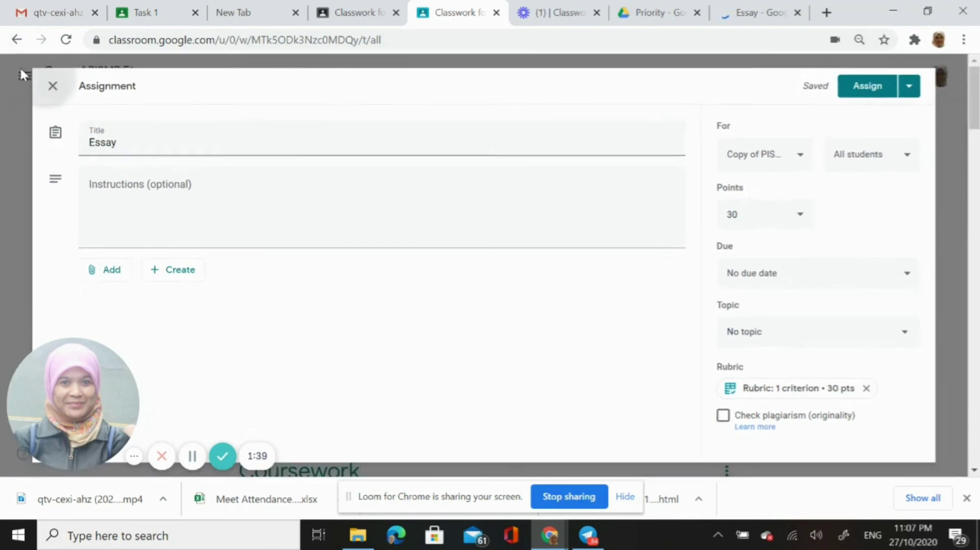